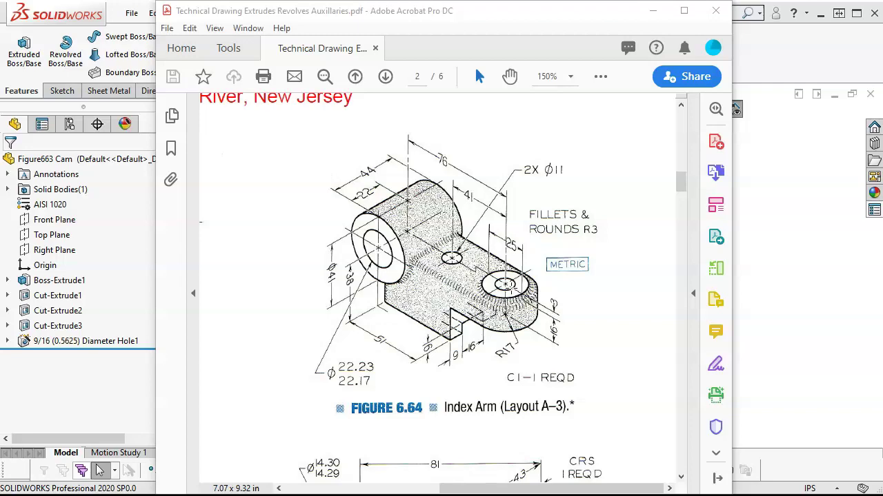
# Review the Index Arm drawing (Figure 6.64) and the neighbouring Roller Lever figure in the reference PDF
pyautogui.moveTo(682, 179); pyautogui.dragTo(680, 215)
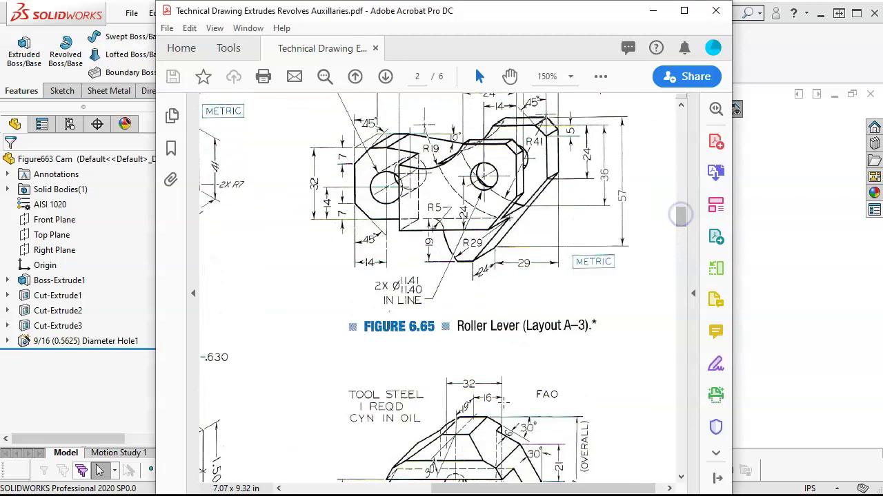
pyautogui.moveTo(475, 489); pyautogui.dragTo(524, 486)
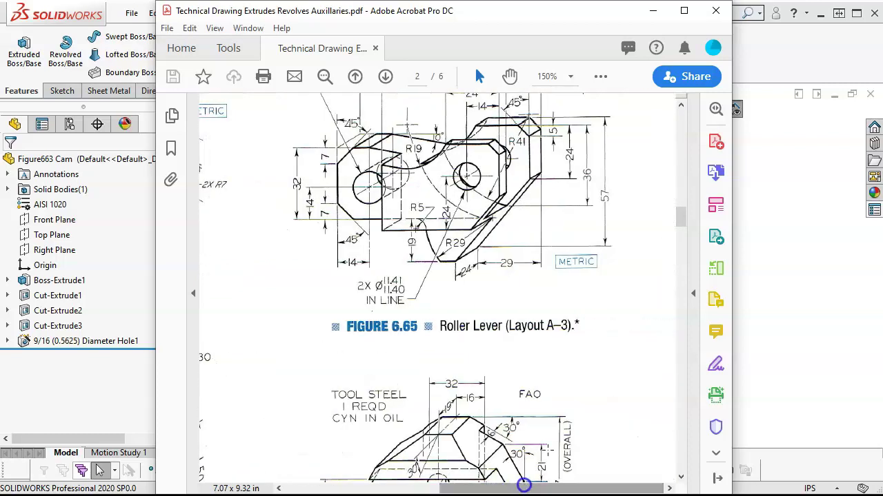
pyautogui.moveTo(681, 215); pyautogui.dragTo(678, 180)
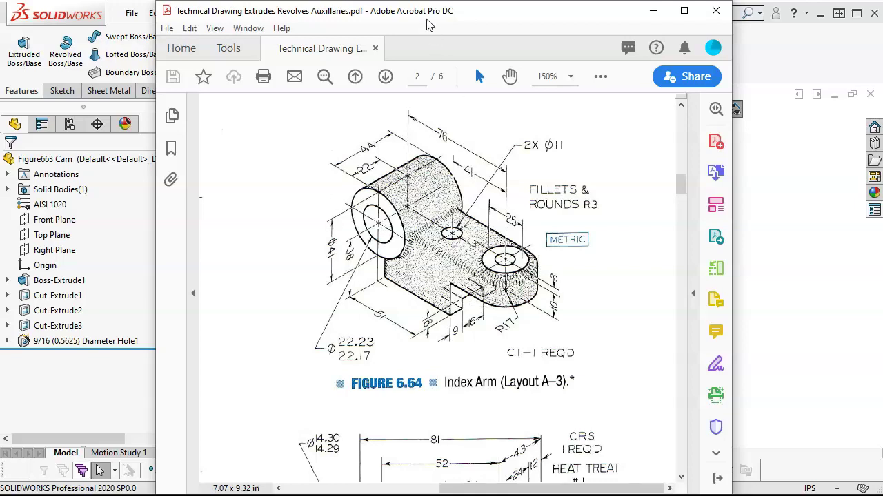
pyautogui.moveTo(424, 11); pyautogui.dragTo(882, 41)
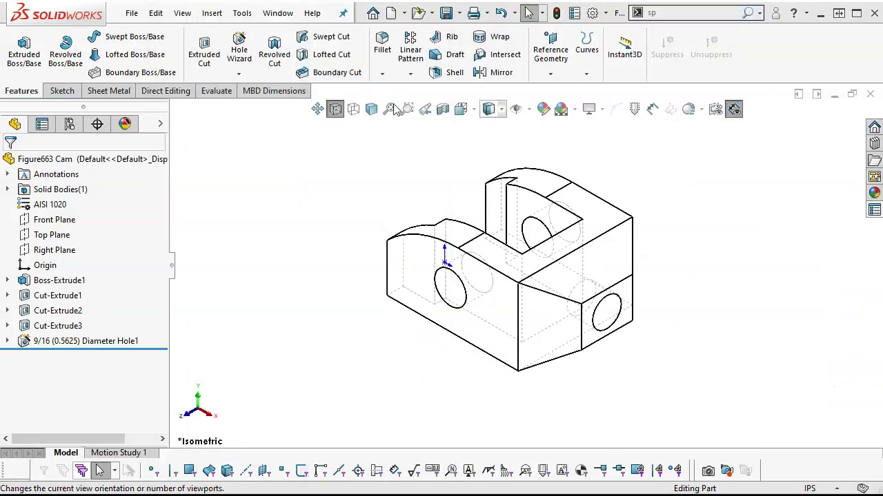
# Create a new part from the Part mm template and start a sketch on the Front Plane
pyautogui.click(396, 13)
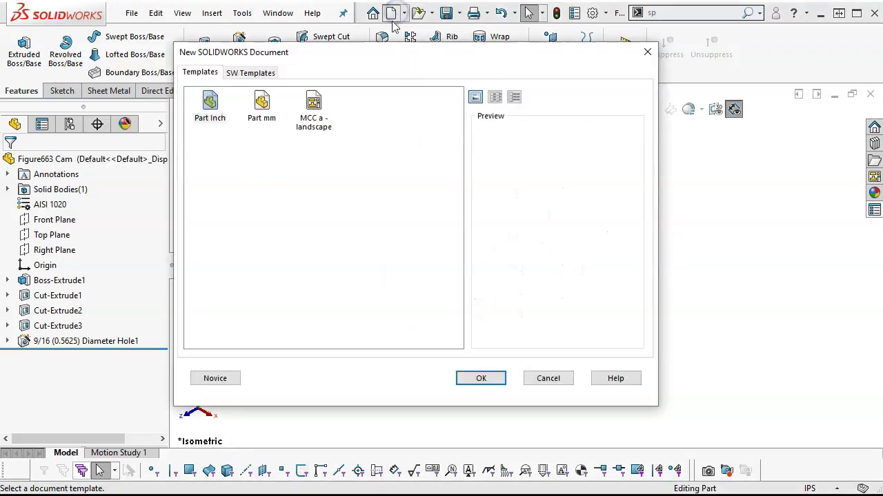
pyautogui.doubleClick(261, 104)
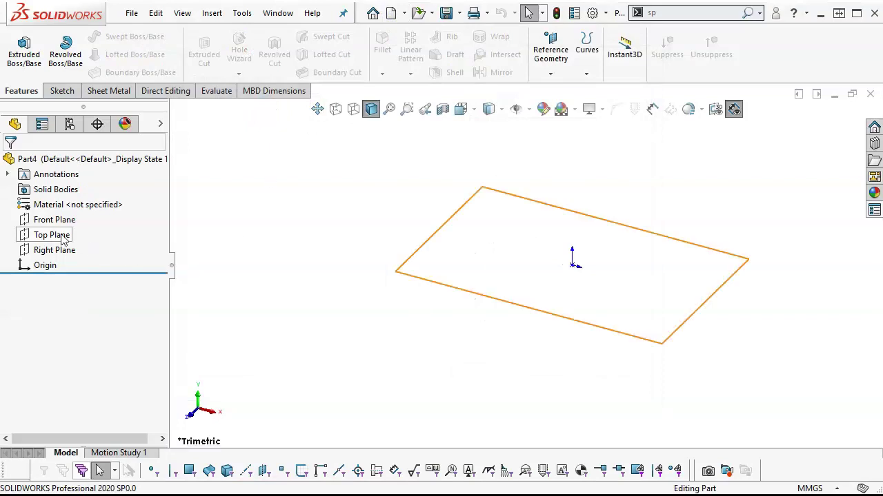
pyautogui.click(52, 219)
pyautogui.click(65, 194)
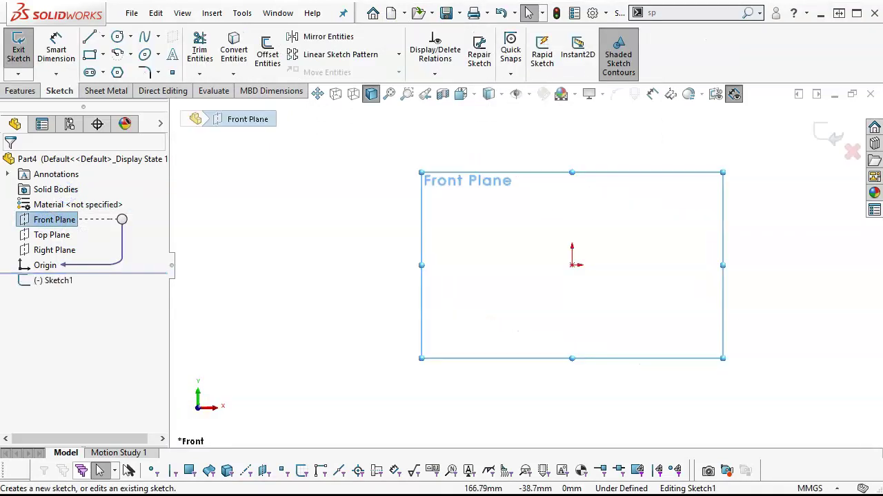
# Consult the Index Arm drawing and sketch two concentric circles centred on the origin, with radii of about 21 mm and 38 mm
pyautogui.moveTo(882, 100); pyautogui.dragTo(567, 31)
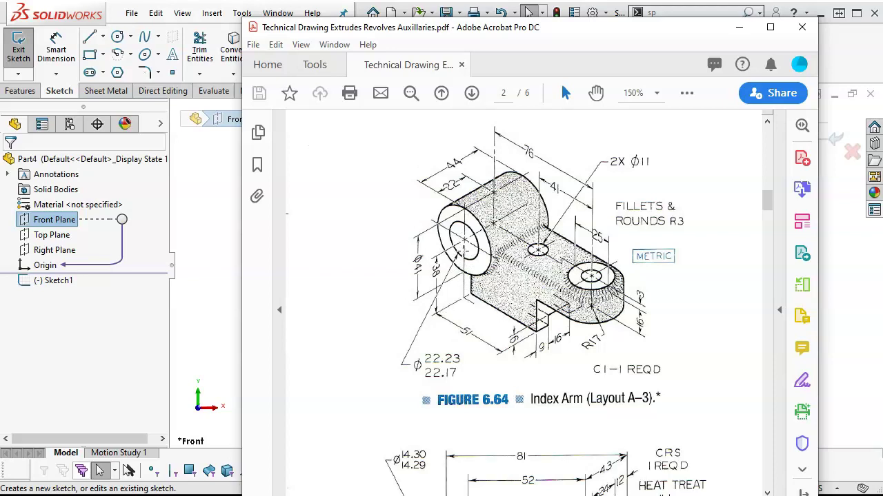
pyautogui.click(573, 30)
pyautogui.moveTo(573, 30); pyautogui.dragTo(882, 74)
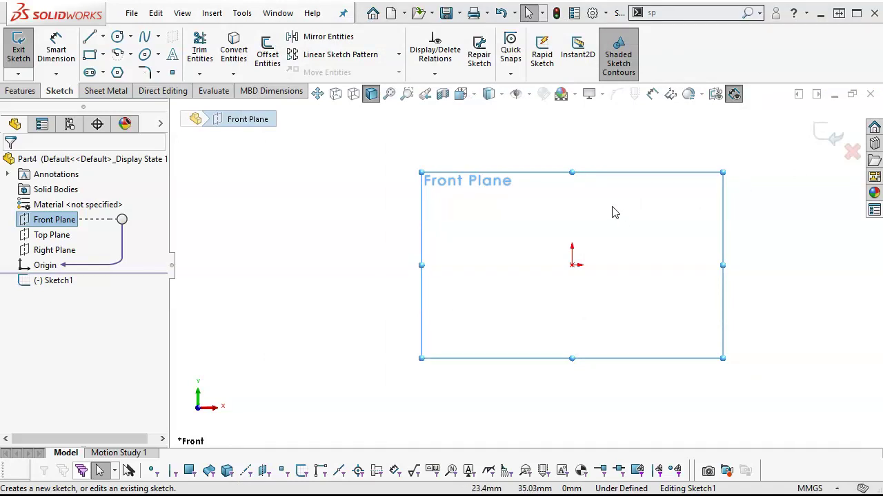
pyautogui.click(118, 37)
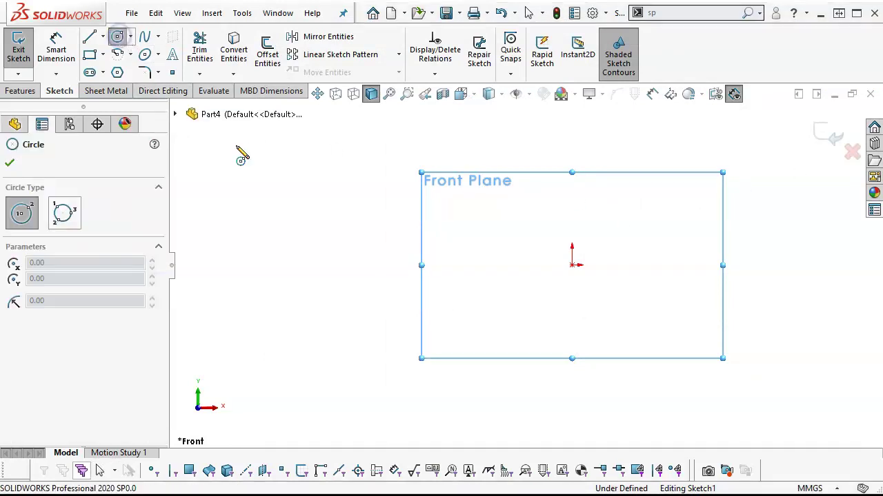
pyautogui.click(572, 264)
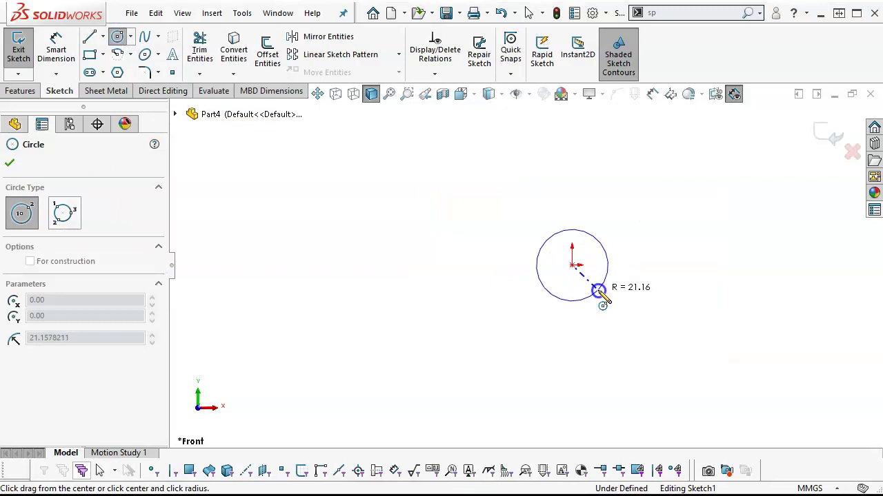
pyautogui.click(597, 291)
pyautogui.click(571, 265)
pyautogui.click(619, 311)
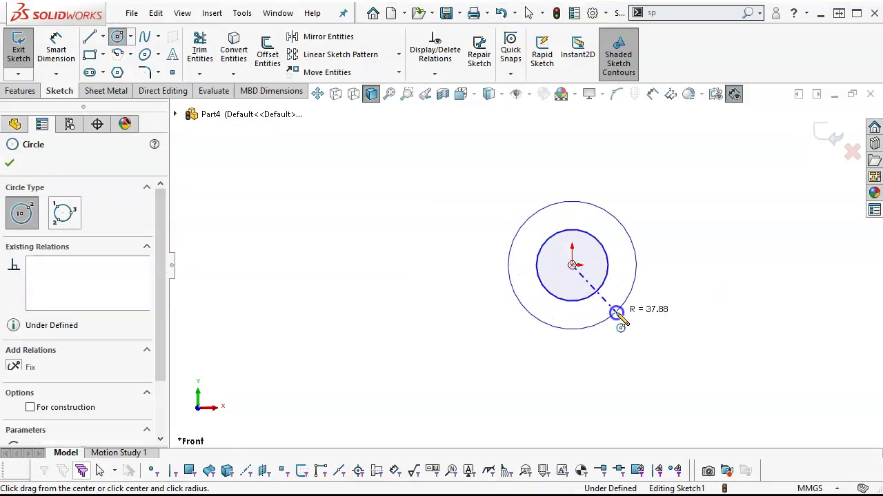
# Dimension the outer circle with a diameter of 41 mm
pyautogui.scroll(-2, 670, 315)
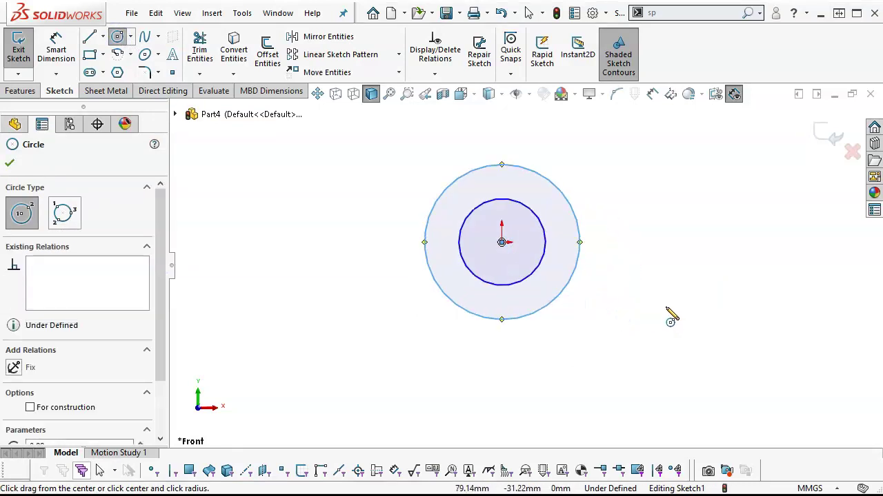
pyautogui.click(55, 49)
pyautogui.click(552, 185)
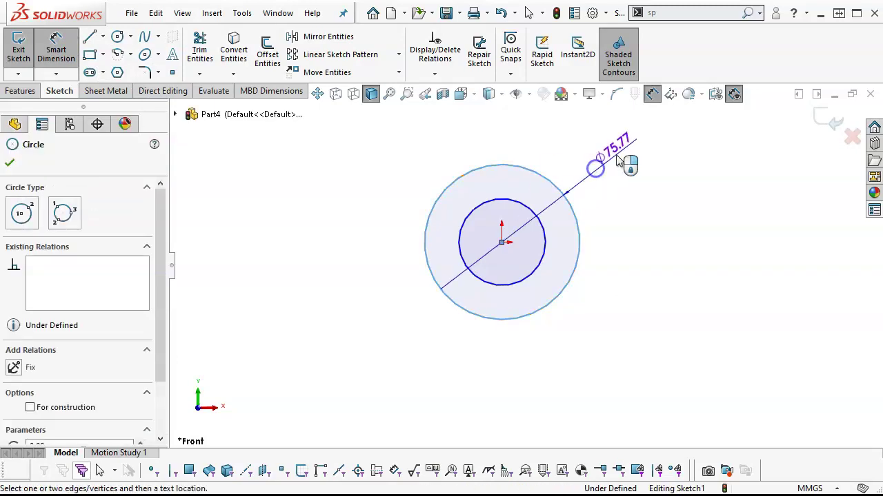
pyautogui.click(620, 153)
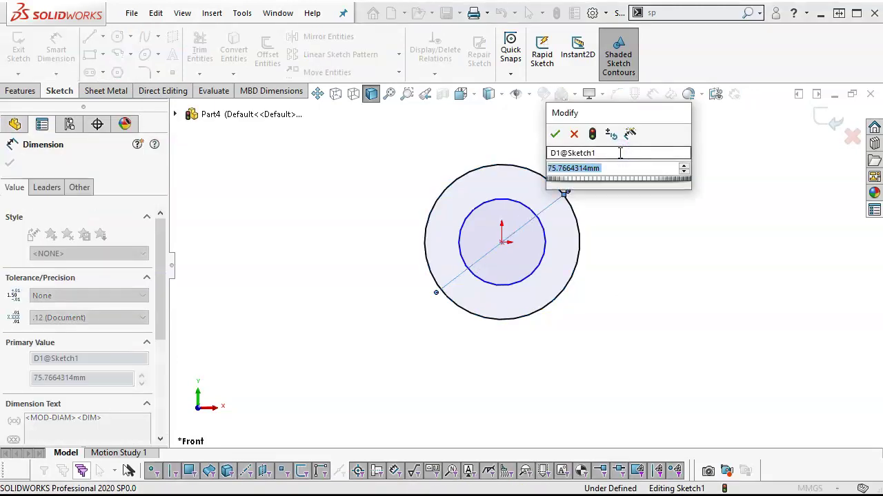
pyautogui.write('41')
pyautogui.press('Return')
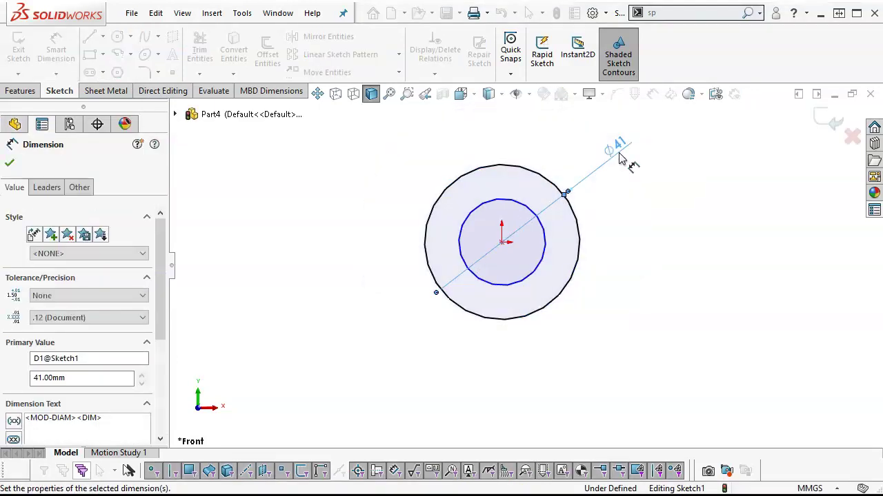
# Dimension the inner circle with a diameter of 22.17 mm
pyautogui.click(518, 284)
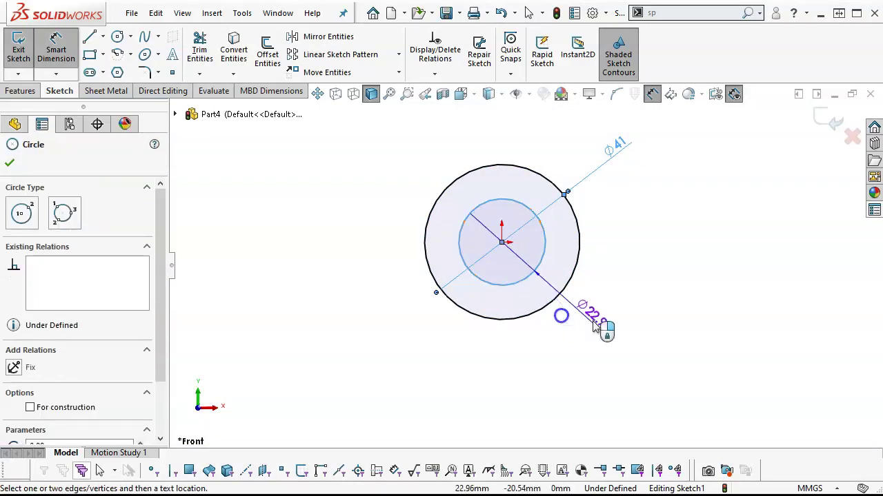
pyautogui.click(616, 333)
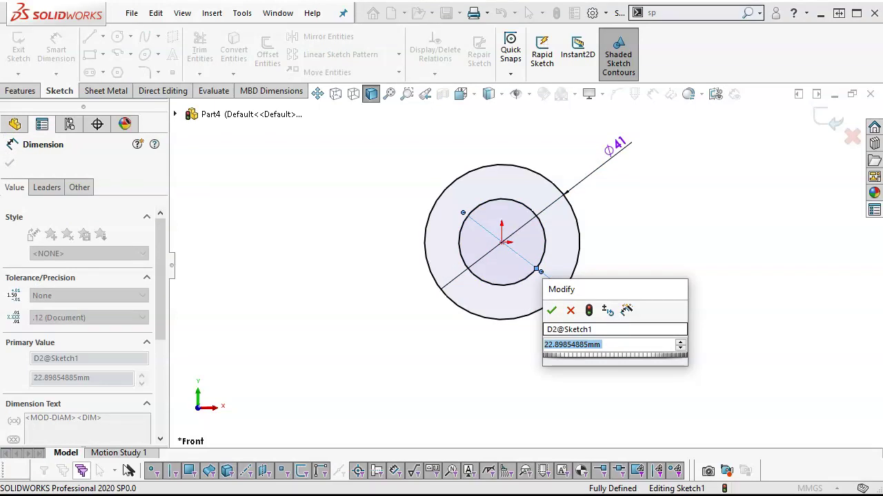
pyautogui.write('22.17')
pyautogui.press('Return')
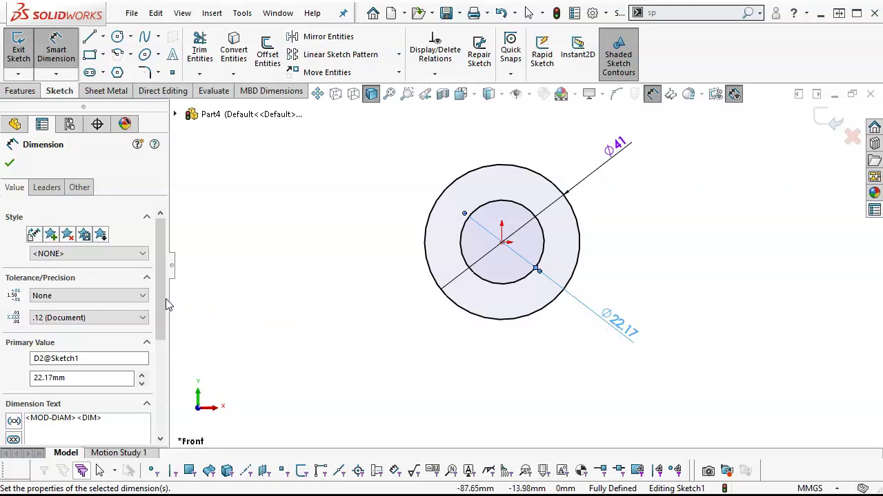
# Give the inner circle's diameter dimension a Limit tolerance with an upper variation of 0.06 mm
pyautogui.scroll(-2, 162, 303)
pyautogui.click(116, 259)
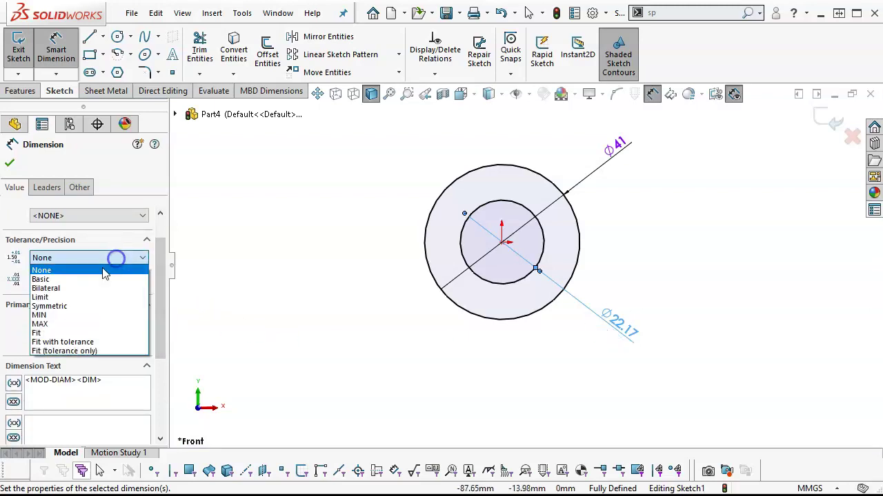
pyautogui.click(73, 297)
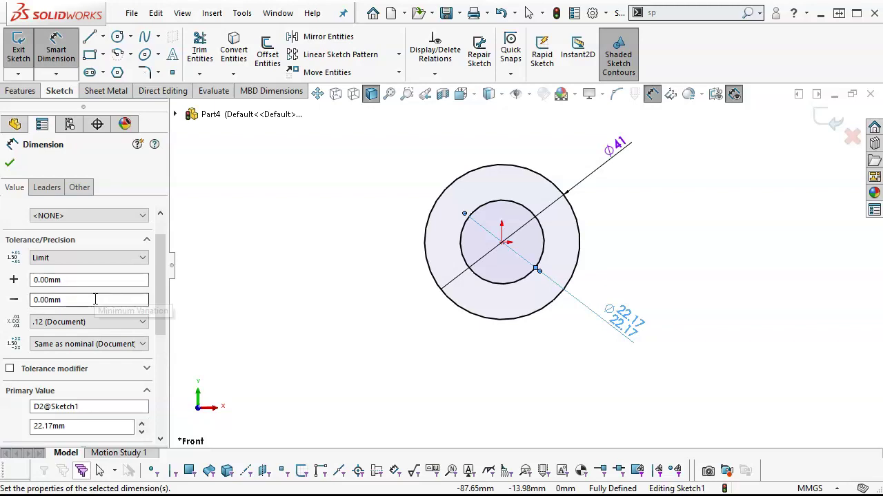
pyautogui.click(87, 280)
pyautogui.write('.06')
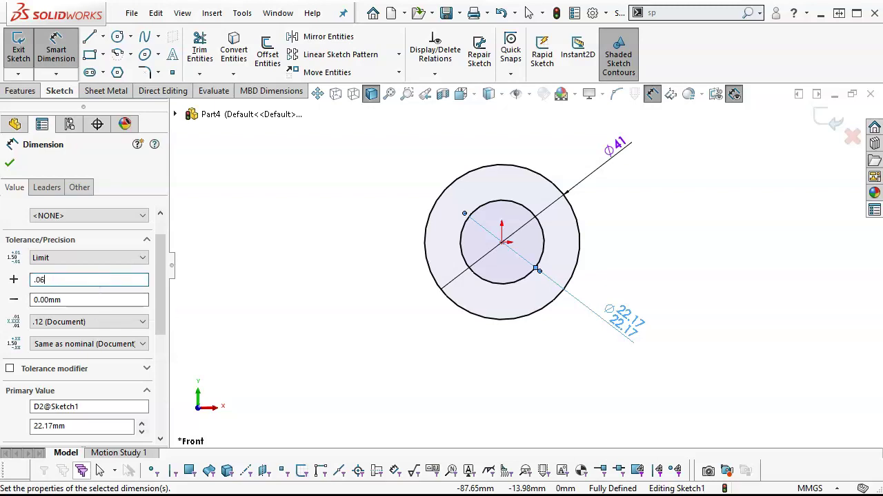
pyautogui.press('Return')
pyautogui.moveTo(160, 301); pyautogui.dragTo(163, 232)
pyautogui.click(45, 188)
pyautogui.click(80, 186)
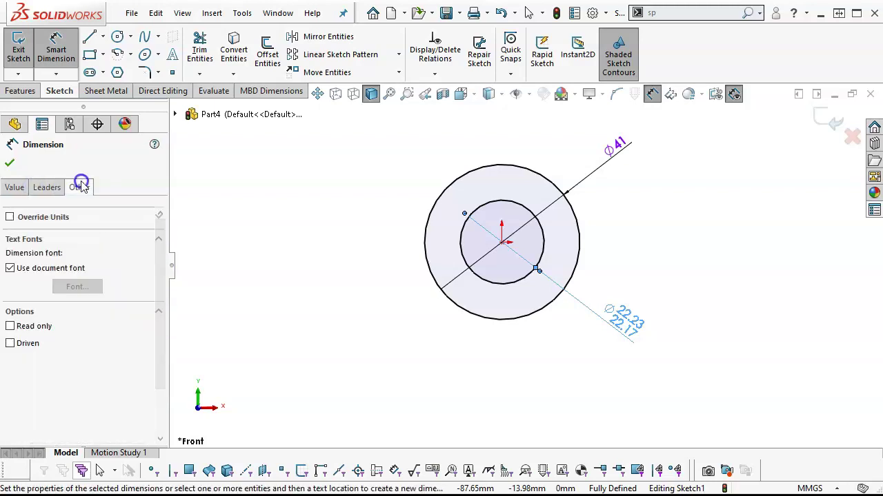
pyautogui.click(10, 163)
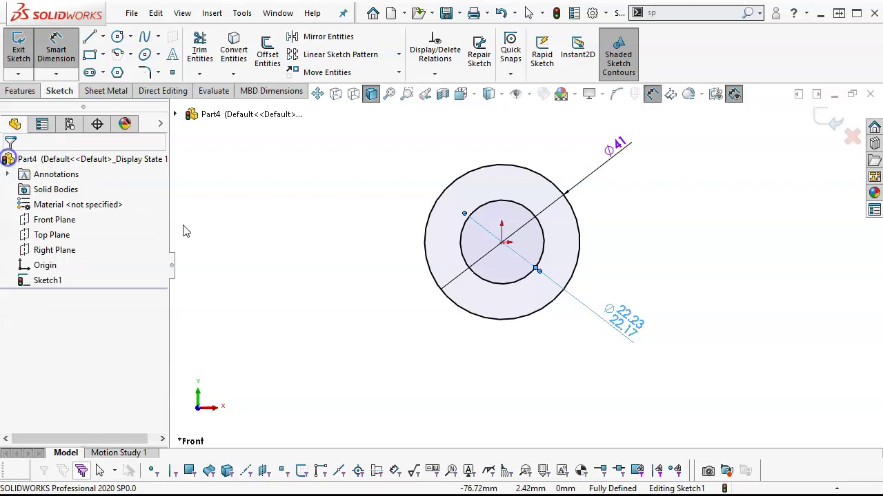
pyautogui.click(616, 312)
pyautogui.rightClick(616, 312)
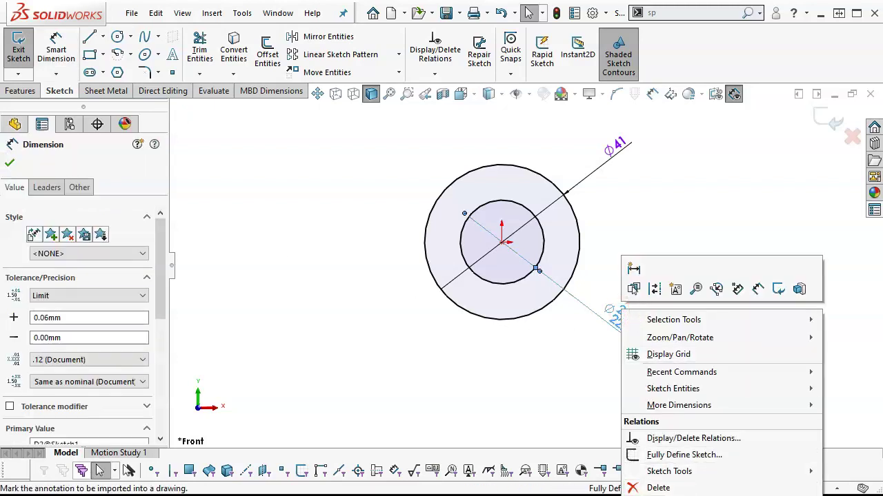
pyautogui.click(658, 495)
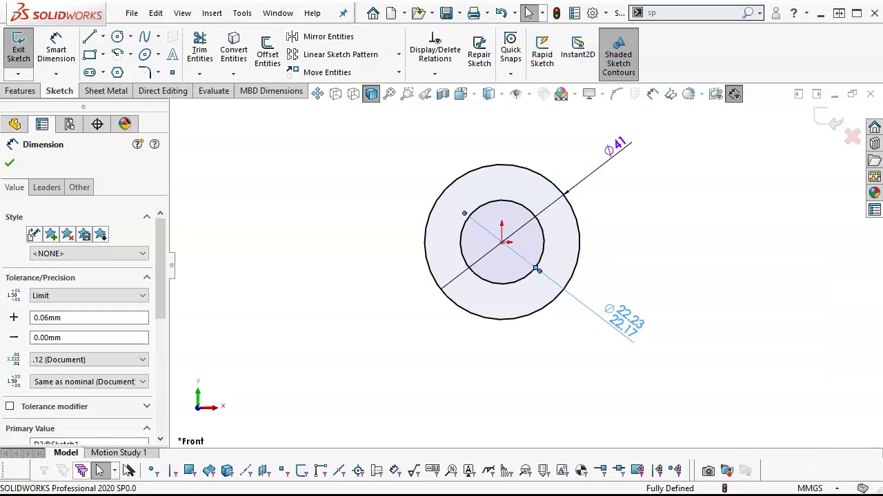
pyautogui.click(685, 320)
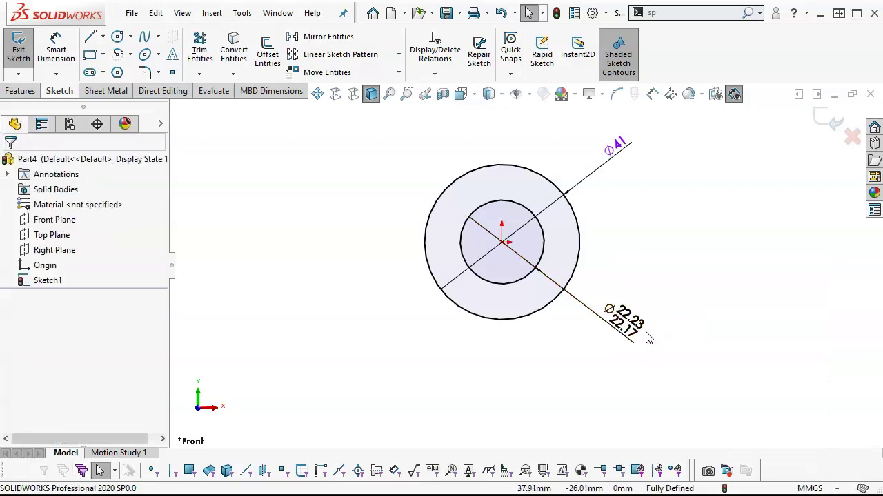
# Reposition the inner circle's limit dimension so it sits just below the outer circle's diameter dimension
pyautogui.moveTo(628, 319); pyautogui.dragTo(643, 193)
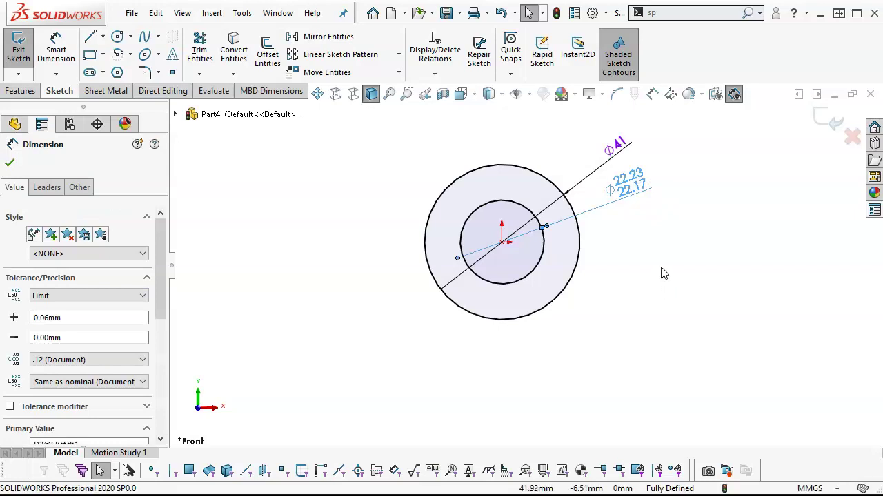
pyautogui.scroll(4, 663, 269)
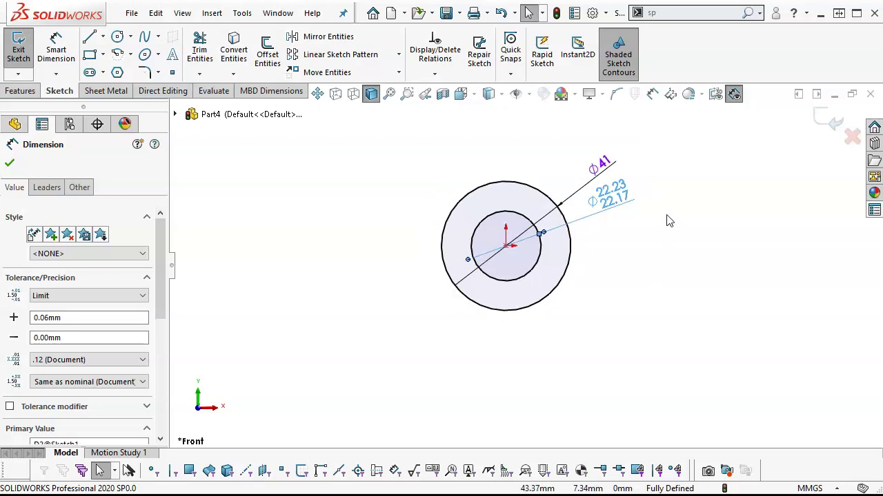
pyautogui.scroll(-3, 640, 302)
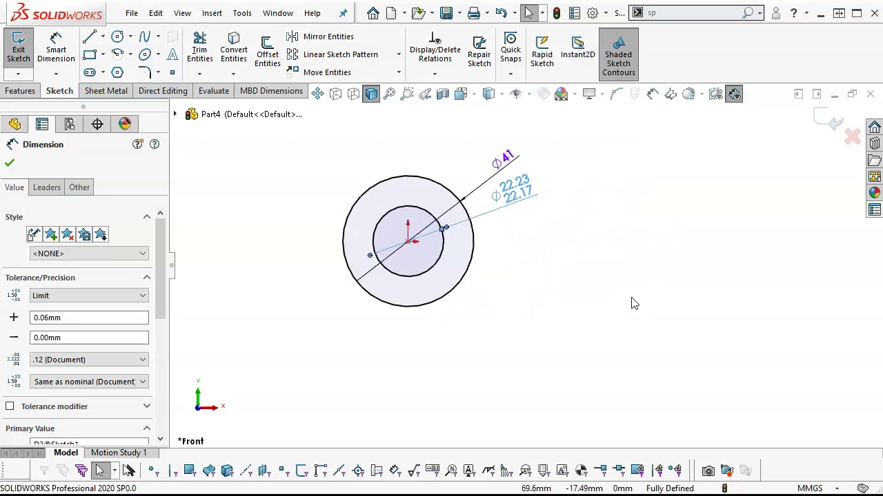
# Sketch a corner rectangle about 66 by 43 mm, extending right and down from the origin
pyautogui.click(90, 56)
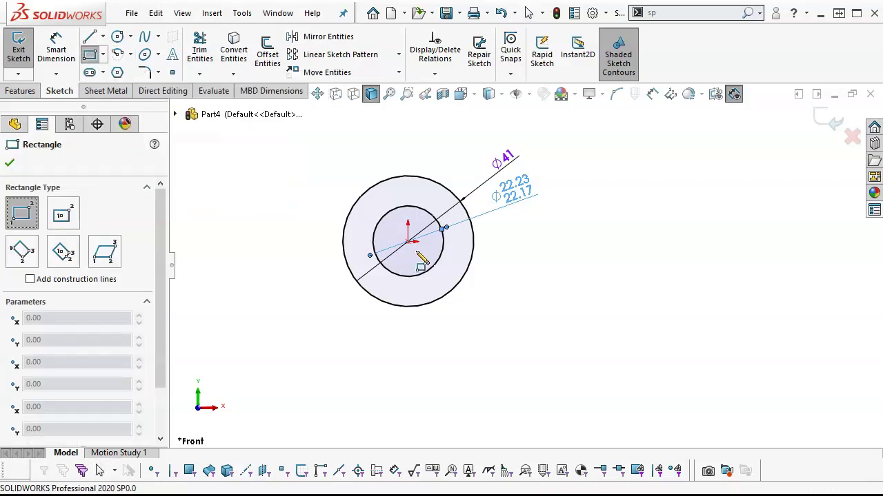
pyautogui.click(407, 241)
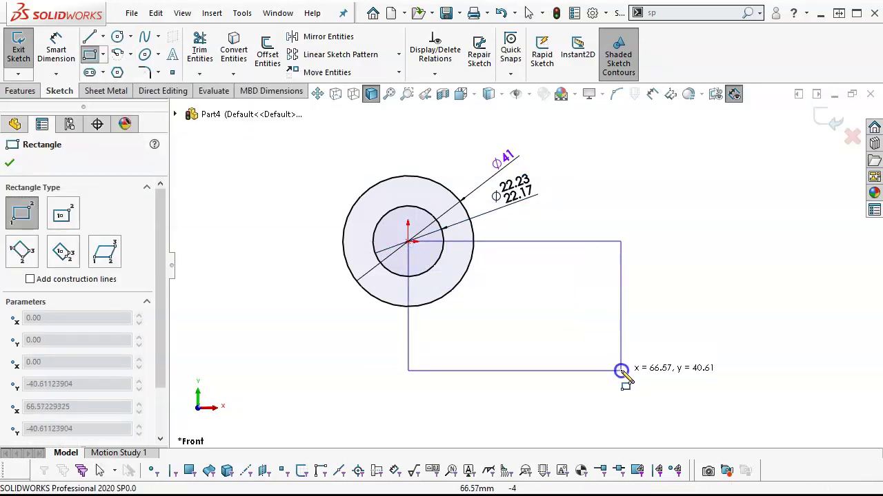
pyautogui.click(617, 379)
pyautogui.scroll(-2, 586, 355)
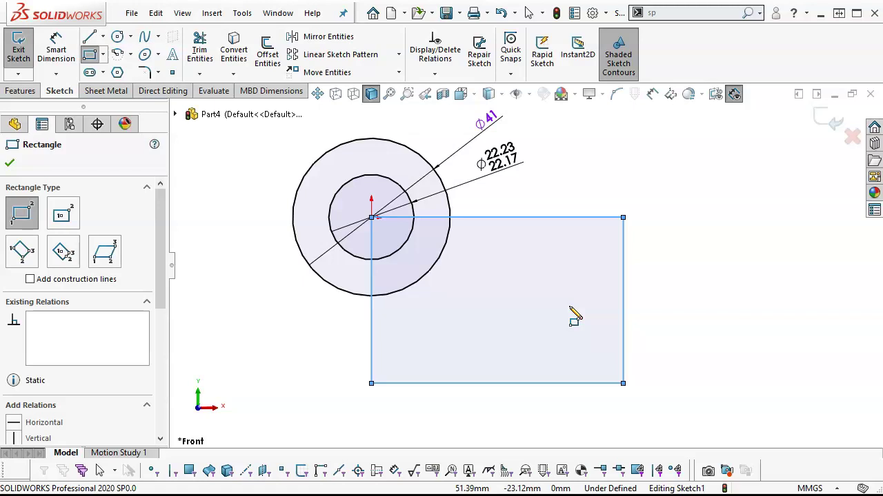
# Dimension the rectangle's upper edge with a width of 76+17, giving 93 mm
pyautogui.rightClick(578, 180)
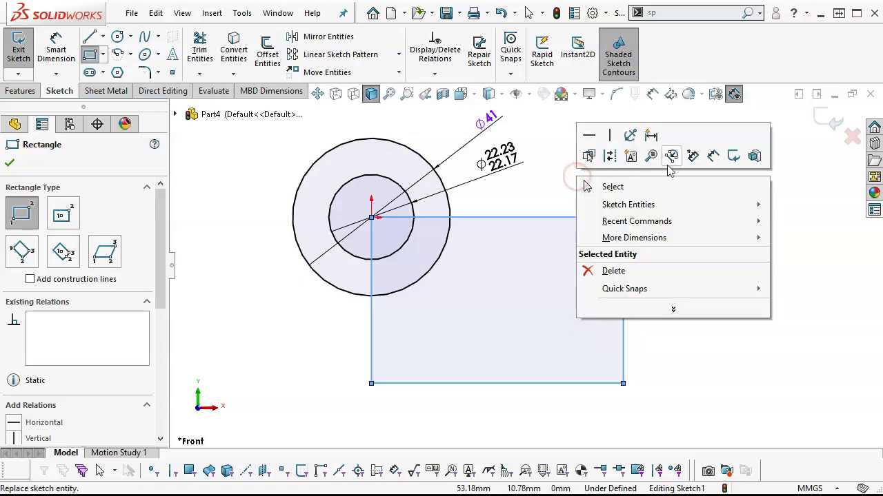
pyautogui.click(717, 156)
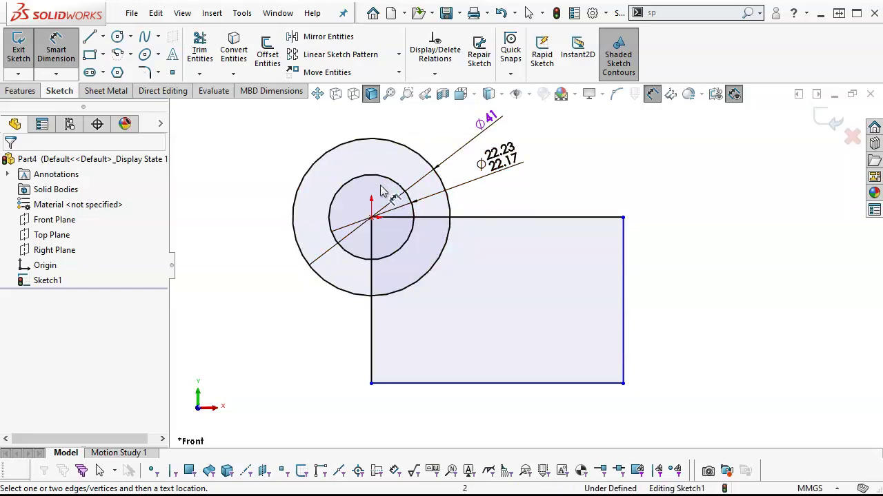
pyautogui.click(511, 217)
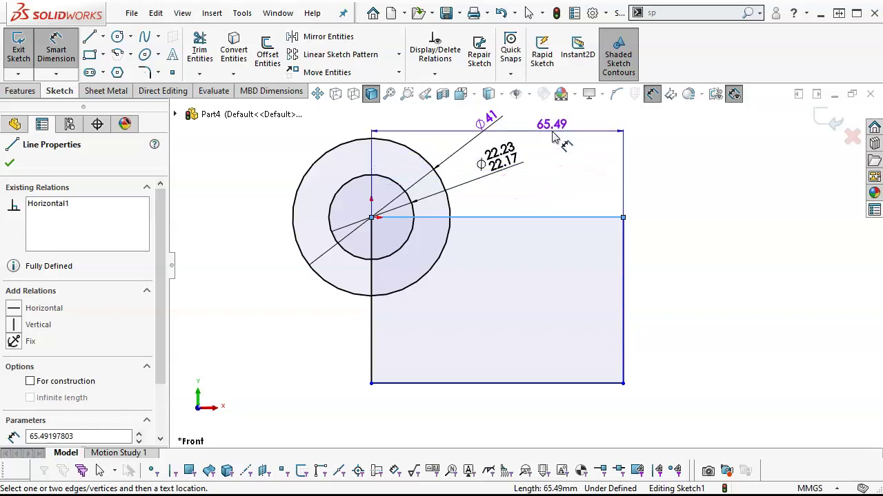
pyautogui.click(553, 131)
pyautogui.write('7')
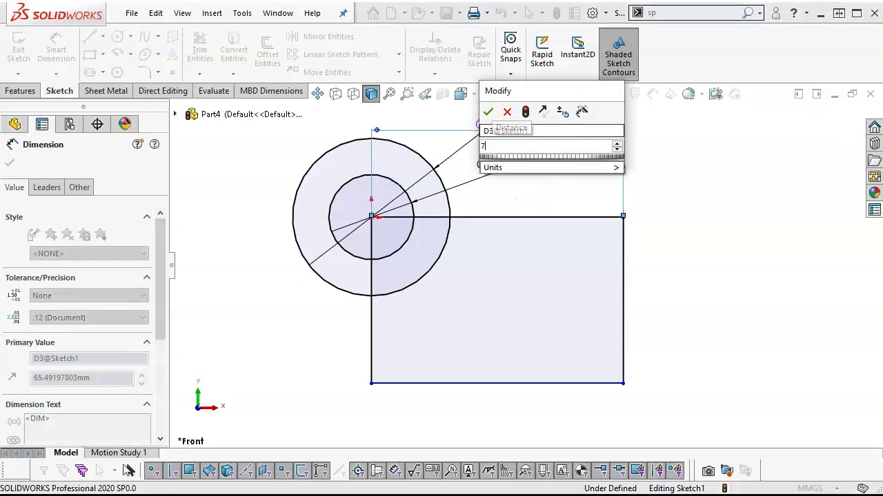
pyautogui.write('6+17')
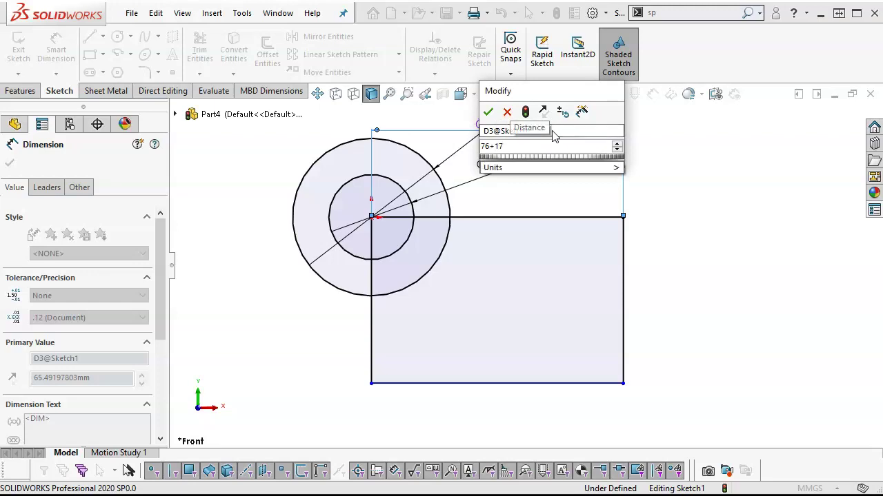
pyautogui.press('Return')
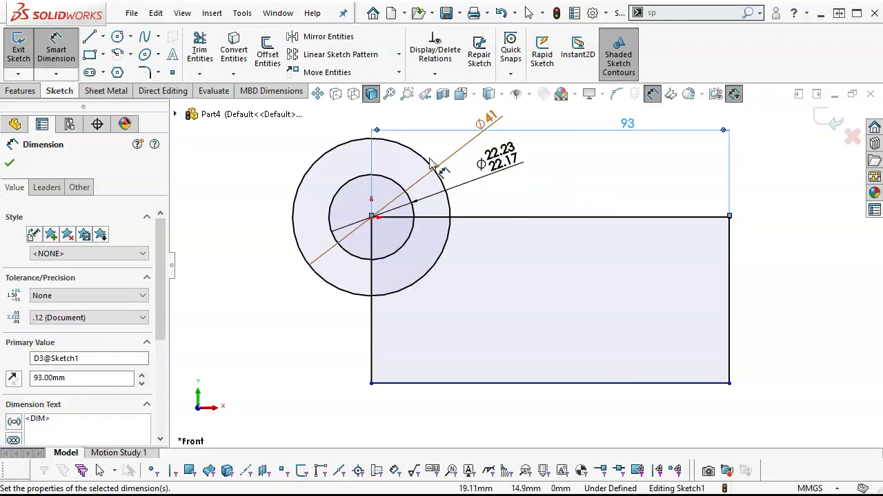
# Sketch a vertical line about 16 mm up from the rectangle's lower edge, a horizontal line to its right edge, and another vertical to its upper edge
pyautogui.click(89, 36)
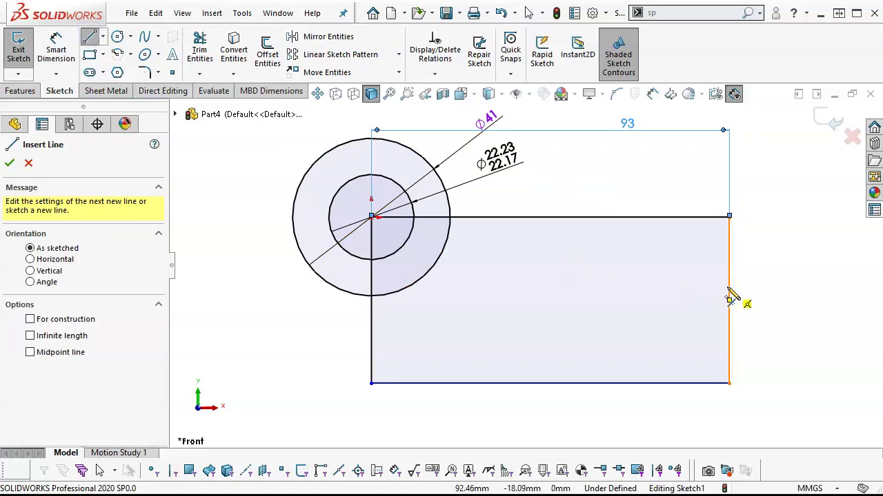
pyautogui.click(539, 383)
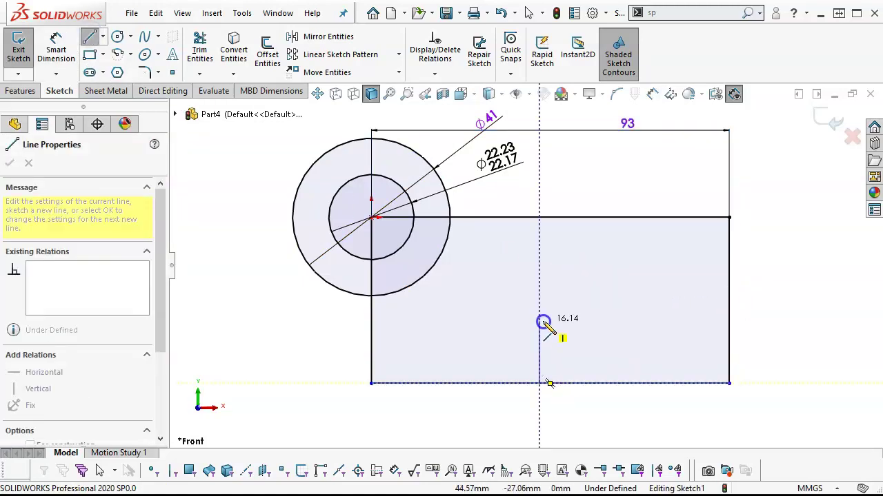
pyautogui.click(539, 321)
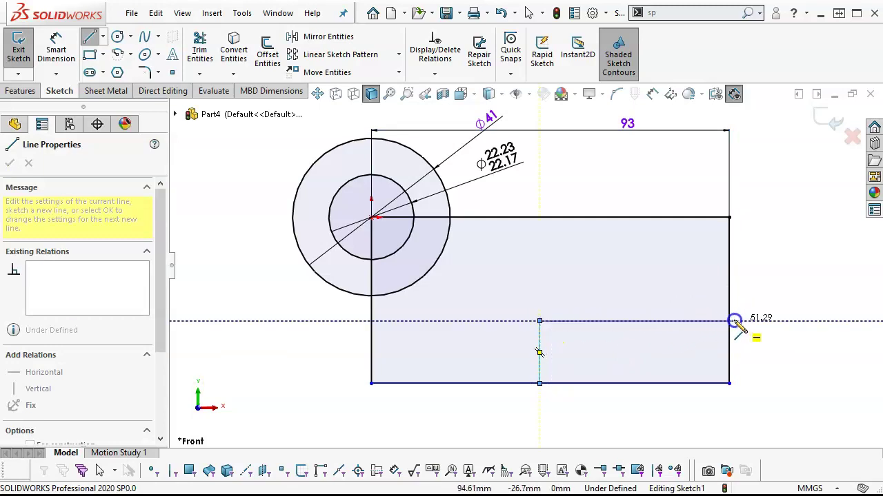
pyautogui.click(729, 321)
pyautogui.click(679, 321)
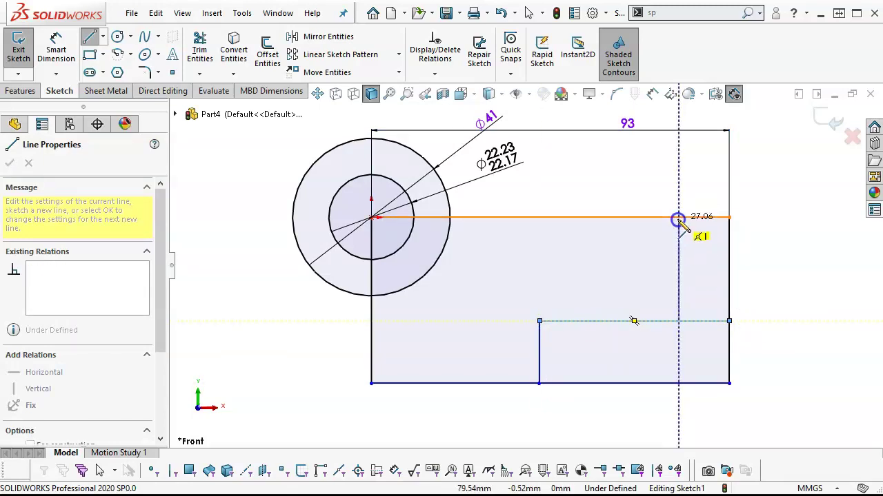
pyautogui.click(679, 218)
# Dimension the distance between the upper vertical line and the rectangle's right edge as 17 mm
pyautogui.rightClick(779, 228)
pyautogui.click(807, 182)
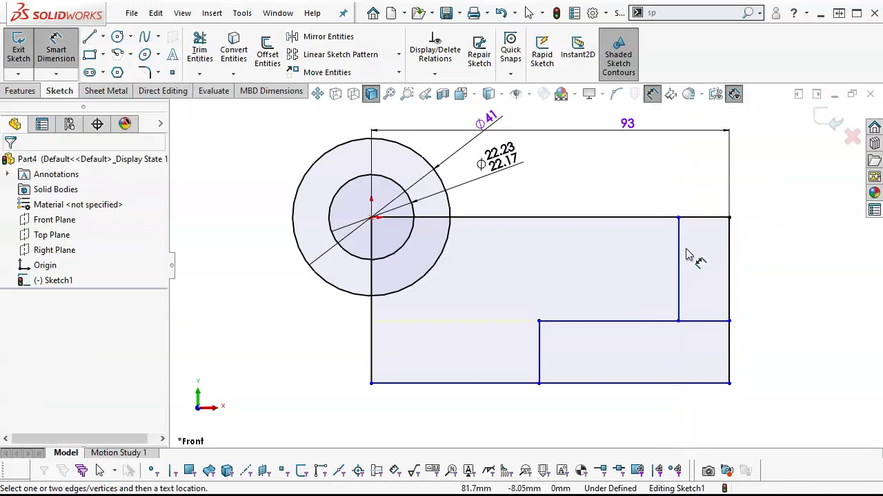
pyautogui.click(680, 254)
pyautogui.click(725, 253)
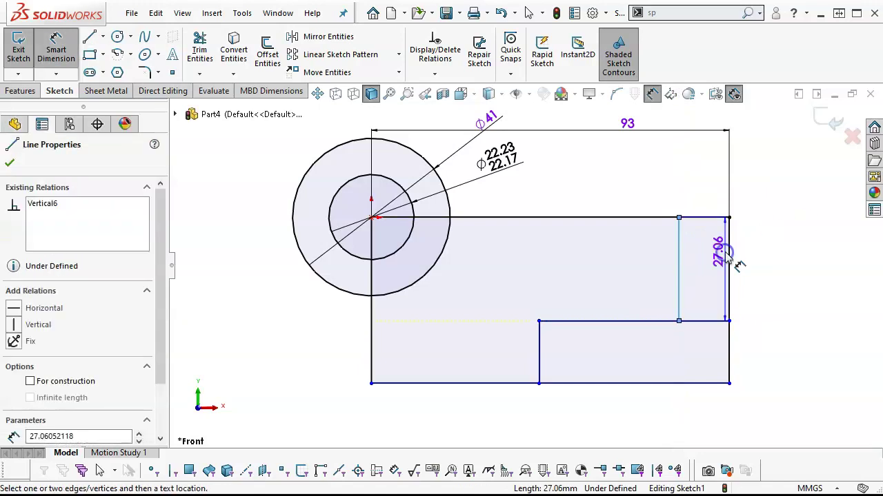
pyautogui.click(764, 196)
pyautogui.write('17')
pyautogui.press('Return')
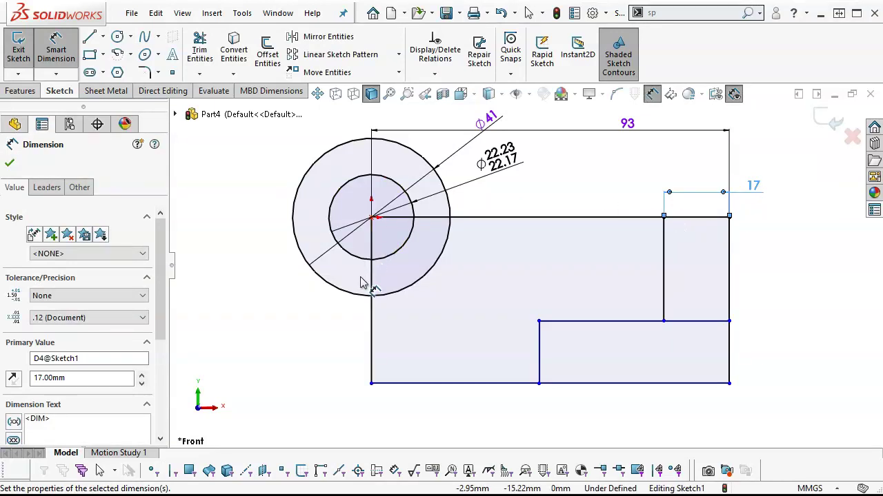
# Dimension the rectangle's left edge with a height of 38 mm
pyautogui.click(370, 325)
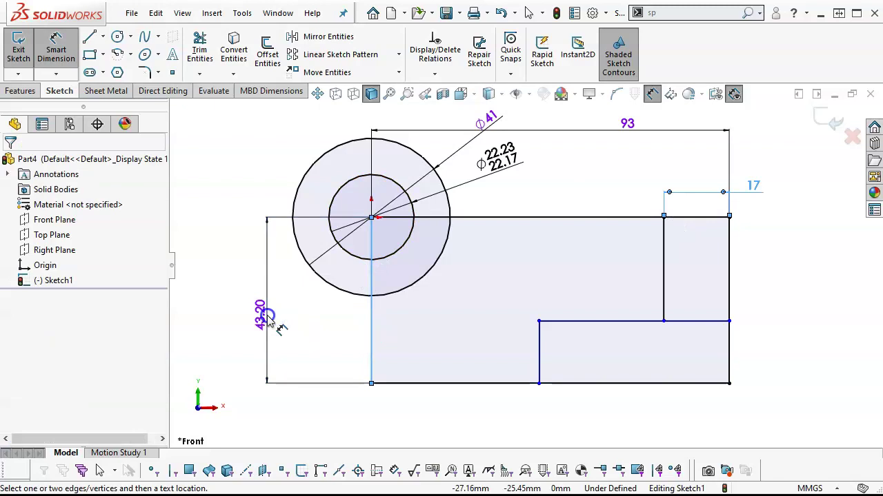
pyautogui.click(266, 319)
pyautogui.write('38')
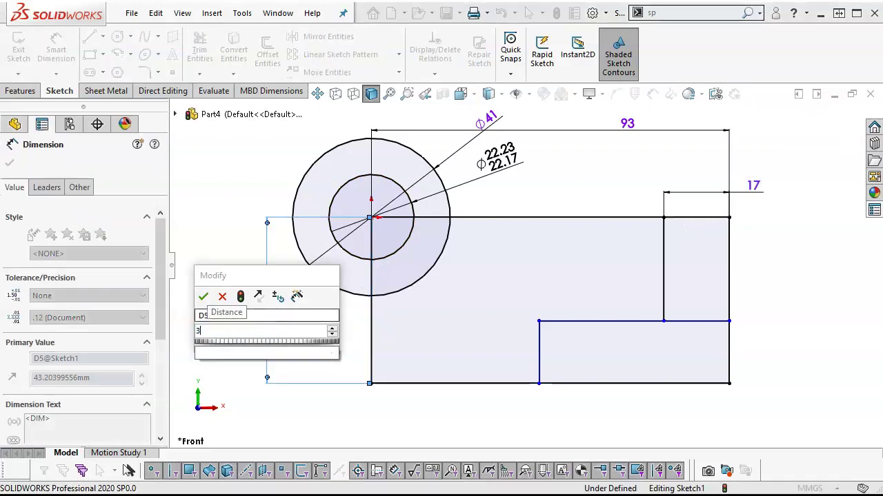
pyautogui.press('Return')
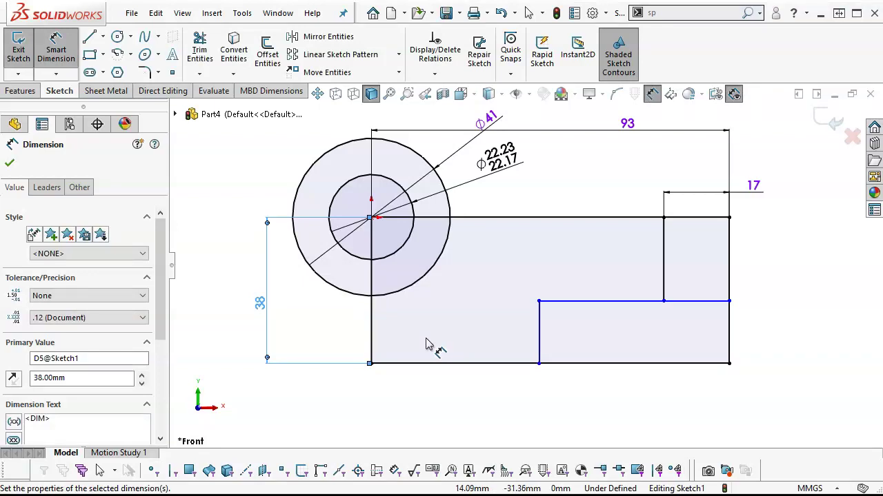
# Dimension the distance from the rectangle's upper edge down to the inner horizontal line as 16 mm
pyautogui.click(714, 303)
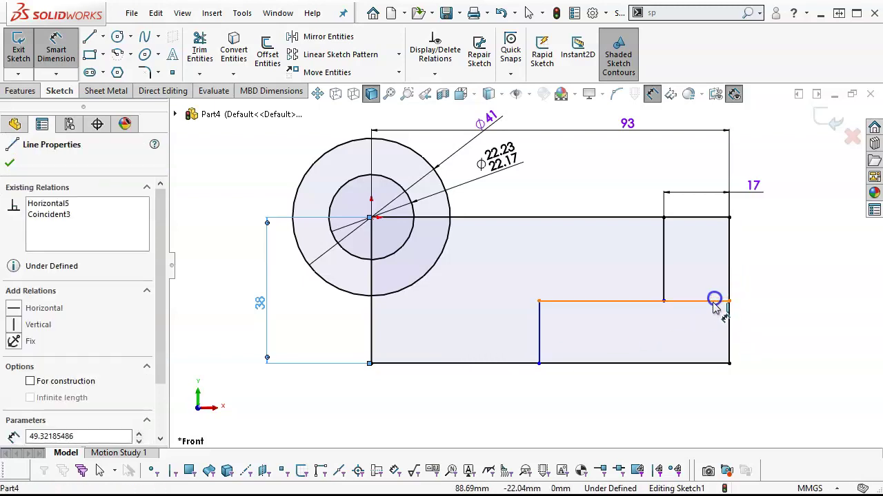
pyautogui.click(712, 219)
pyautogui.click(780, 248)
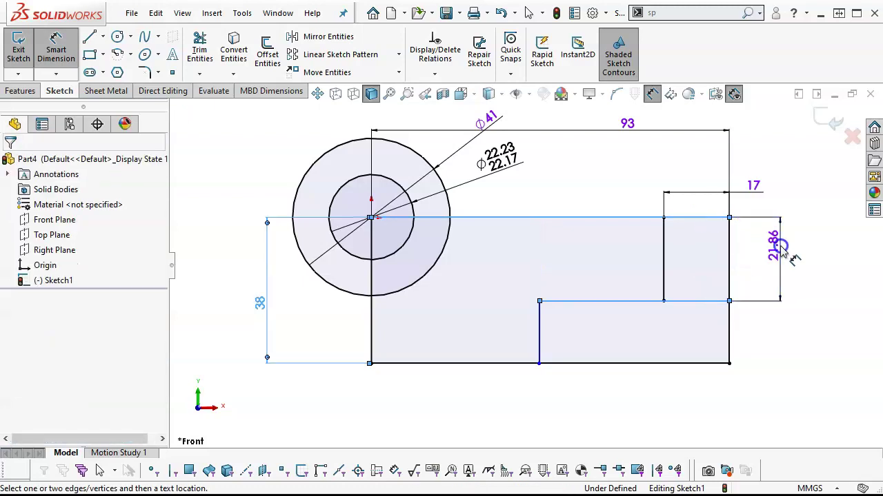
pyautogui.write('16')
pyautogui.press('Return')
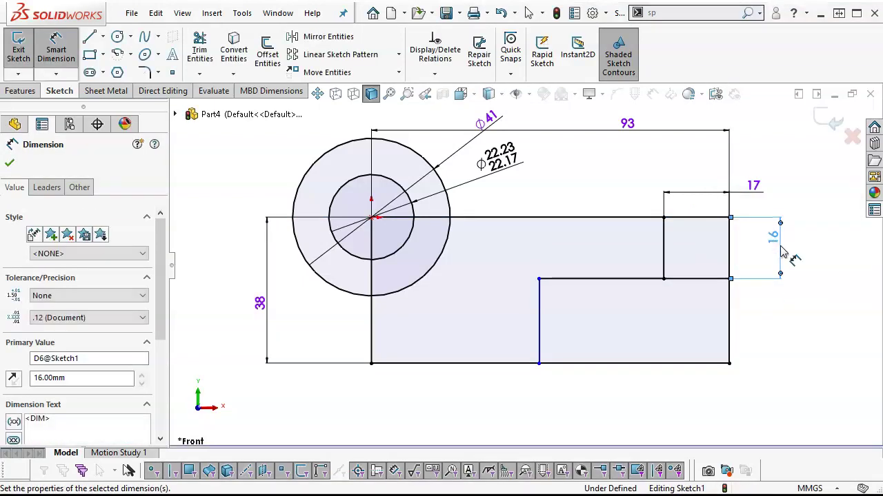
pyautogui.click(481, 363)
pyautogui.click(479, 392)
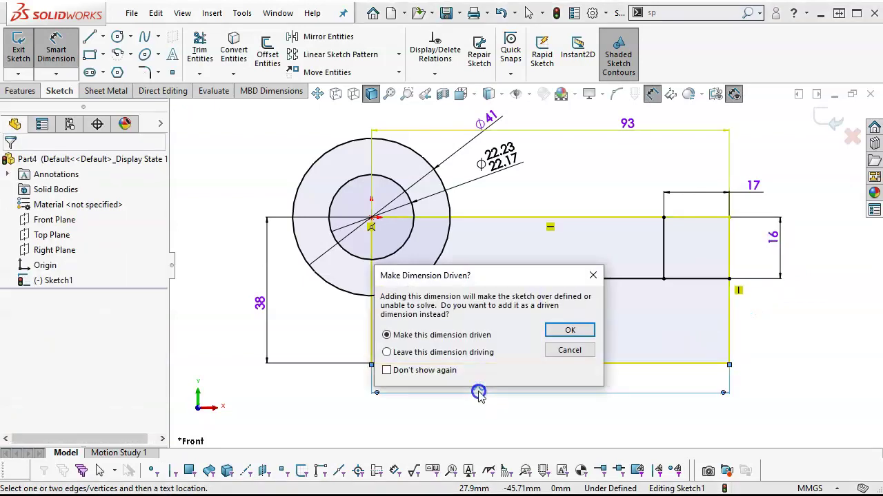
pyautogui.click(569, 351)
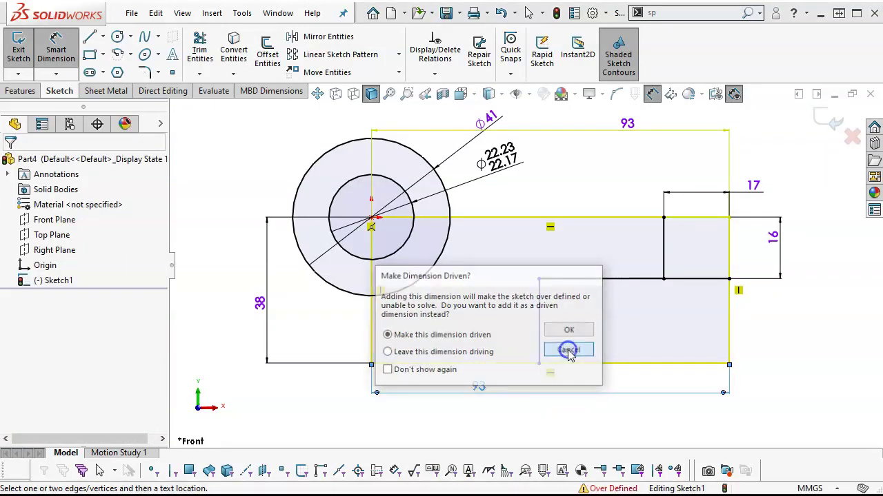
# Dimension the distance between the rectangle's left edge and the lower vertical line as 51 mm, and finish dimensioning
pyautogui.click(539, 351)
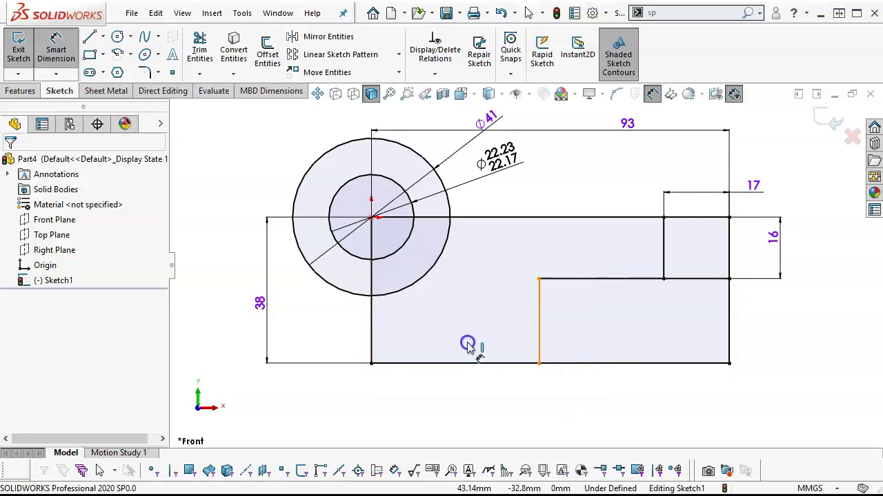
pyautogui.click(372, 341)
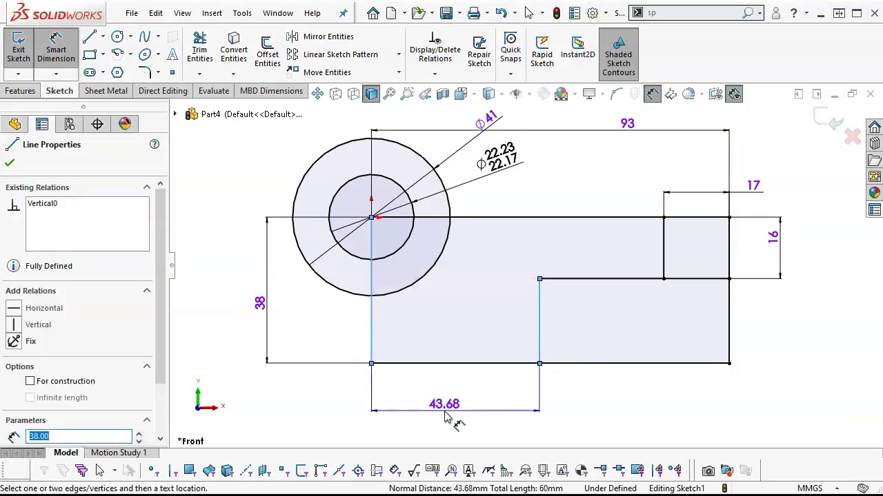
pyautogui.click(444, 410)
pyautogui.write('51')
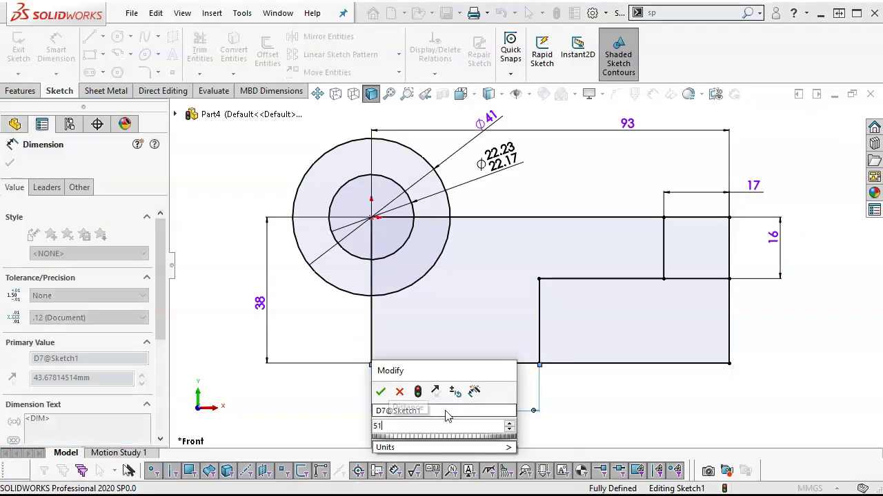
pyautogui.press('Return')
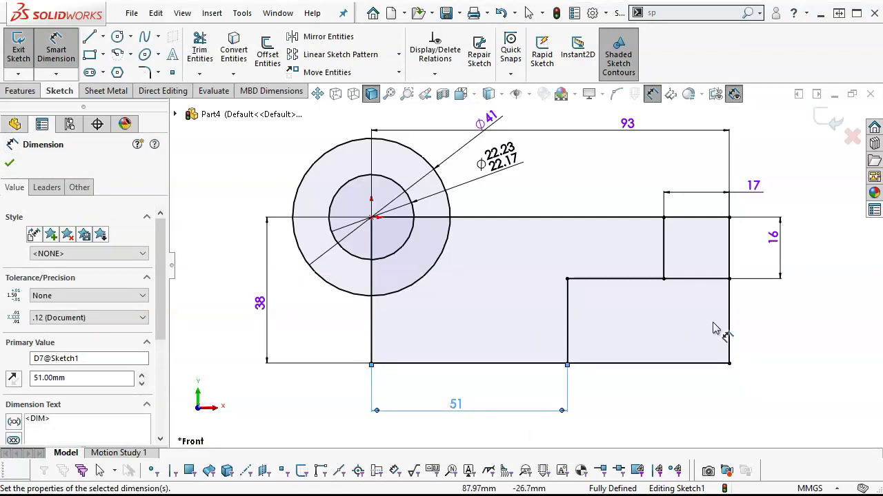
pyautogui.rightClick(793, 316)
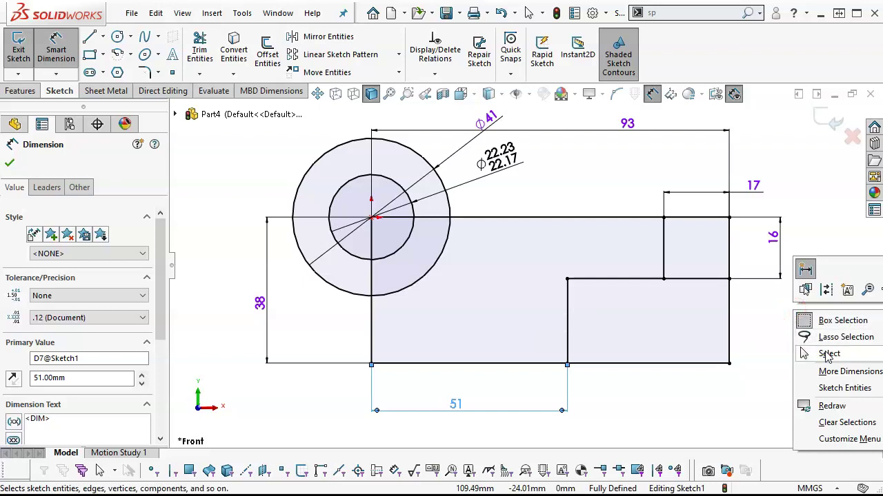
pyautogui.click(809, 298)
# Extrude both regions of the ring between the two hub circles 44 mm with a Mid Plane end condition
pyautogui.press('z')
pyautogui.moveTo(693, 325)
pyautogui.mouseDown(button='middle')
pyautogui.moveTo(652, 335)
pyautogui.moveTo(659, 380)
pyautogui.mouseUp(button='middle')
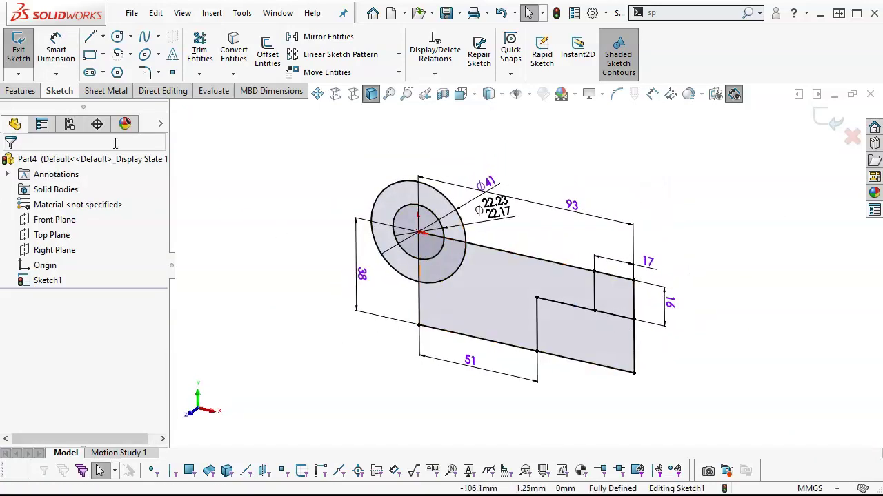
pyautogui.click(22, 93)
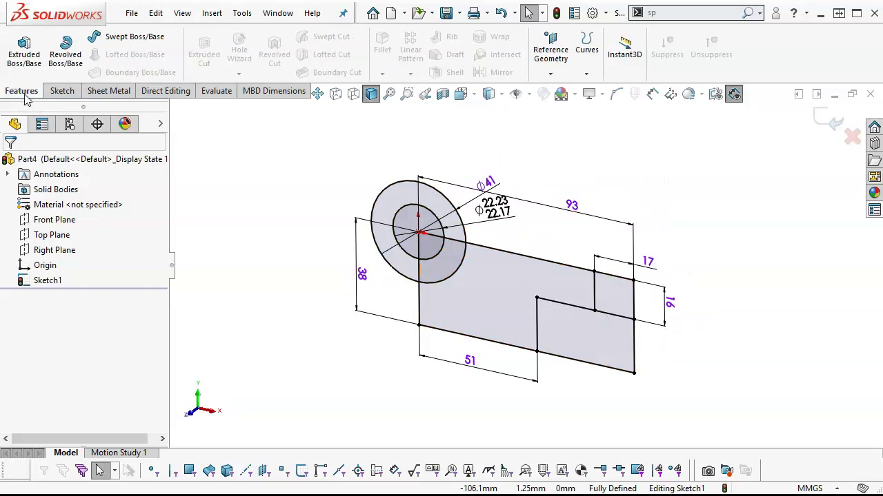
pyautogui.click(25, 60)
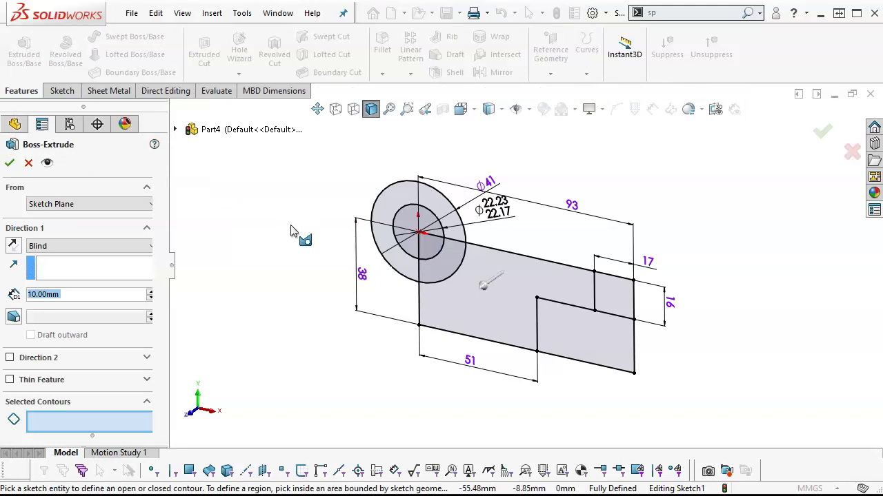
pyautogui.click(420, 273)
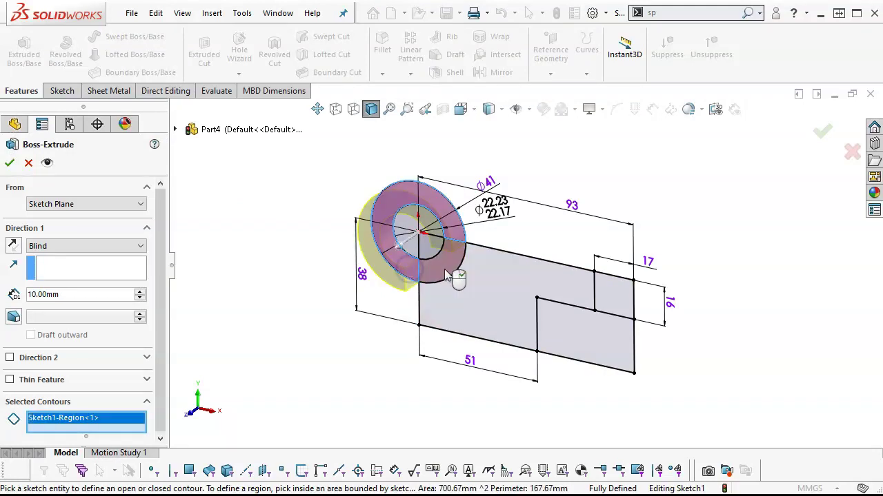
pyautogui.click(444, 272)
pyautogui.click(108, 247)
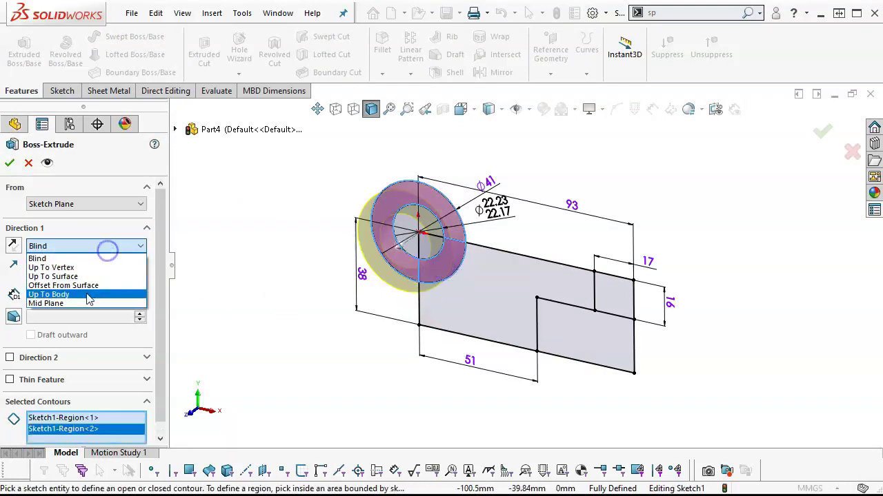
pyautogui.click(83, 303)
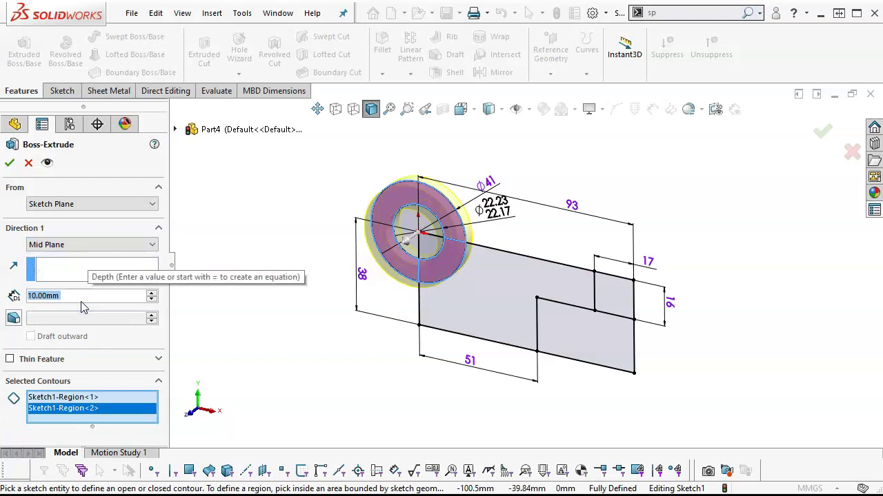
pyautogui.write('44')
pyautogui.press('Return')
pyautogui.click(9, 163)
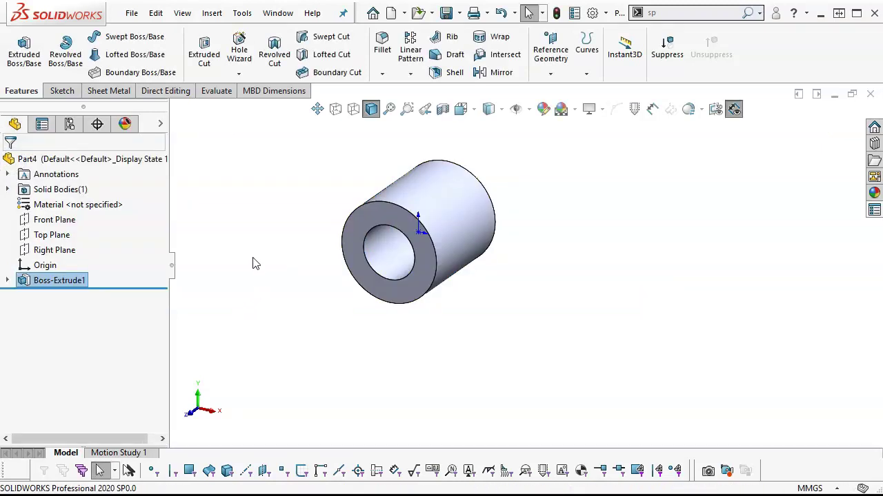
# Start a boss extrusion from the shared hub sketch, selecting both hub ring regions, the L-shaped arm region and the small rectangle at its end
pyautogui.click(7, 280)
pyautogui.click(62, 298)
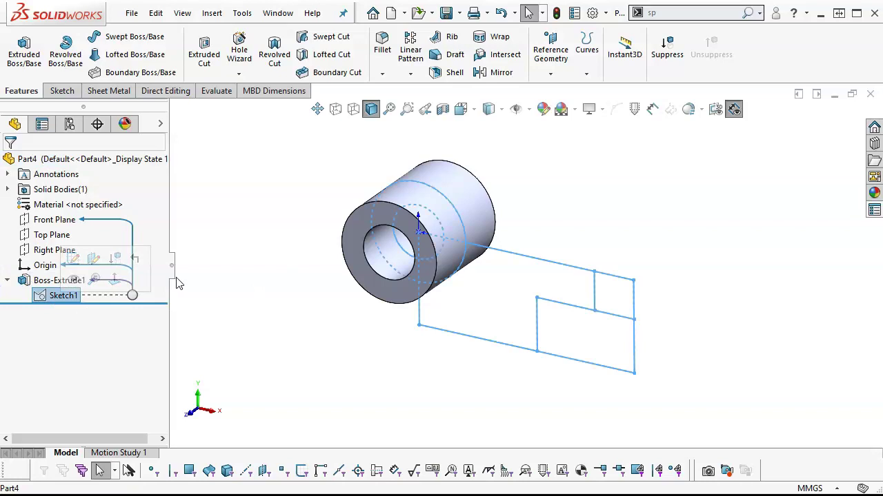
pyautogui.click(28, 54)
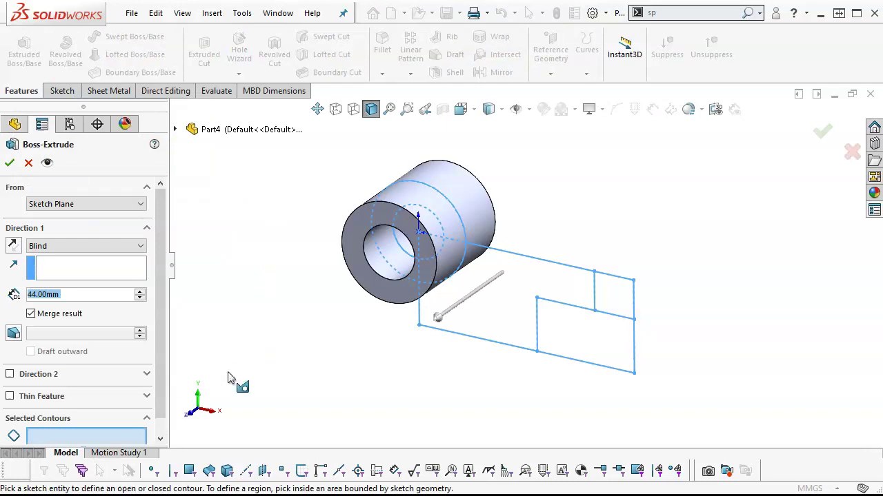
pyautogui.click(389, 256)
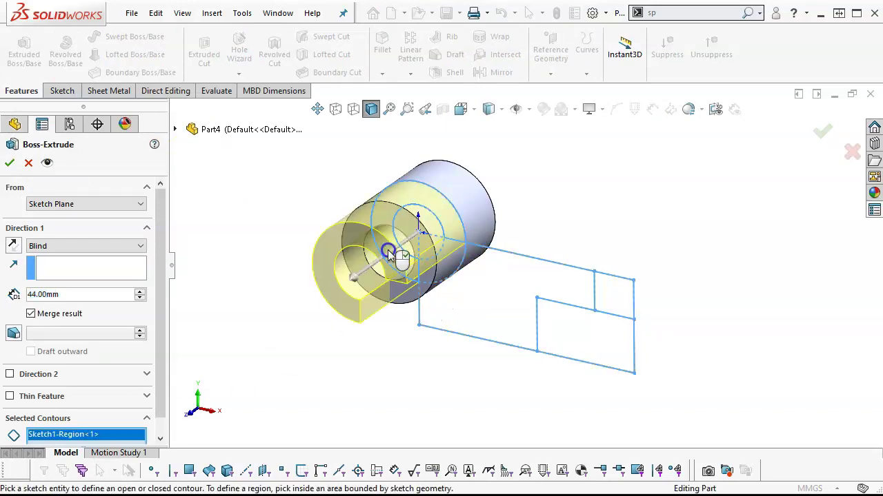
pyautogui.click(448, 263)
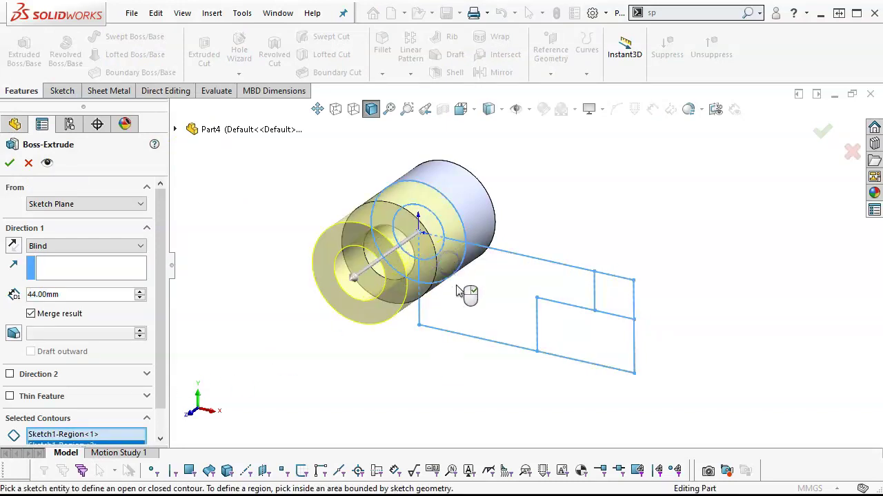
pyautogui.click(471, 302)
pyautogui.moveTo(449, 391); pyautogui.dragTo(433, 266, button='middle')
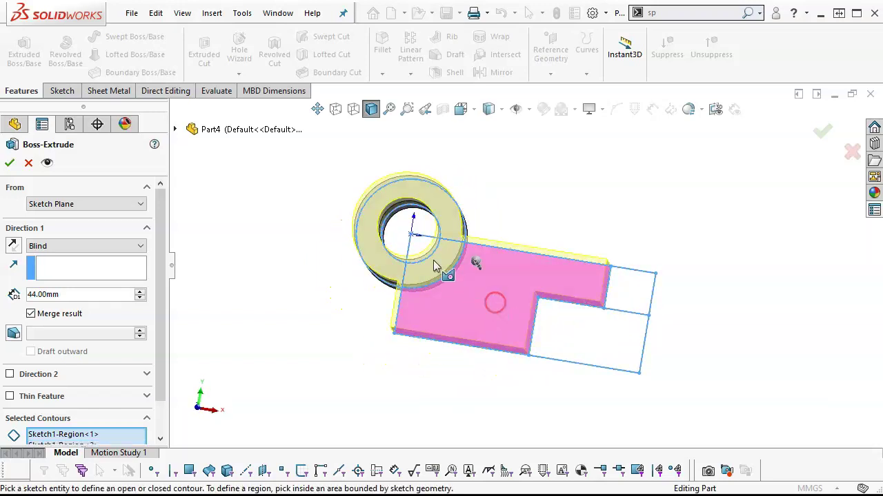
pyautogui.click(624, 303)
pyautogui.moveTo(692, 276); pyautogui.dragTo(657, 345, button='middle')
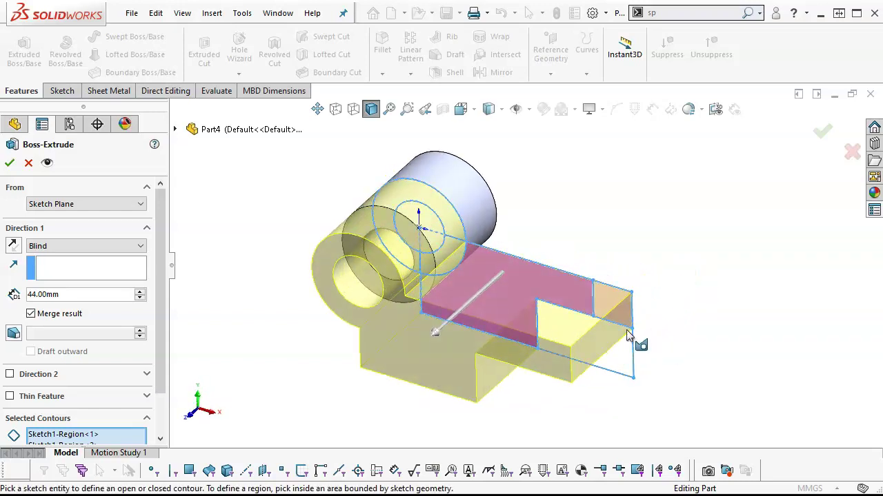
# Set the arm extrusion to a Mid Plane end condition with a depth of 34 mm
pyautogui.click(70, 246)
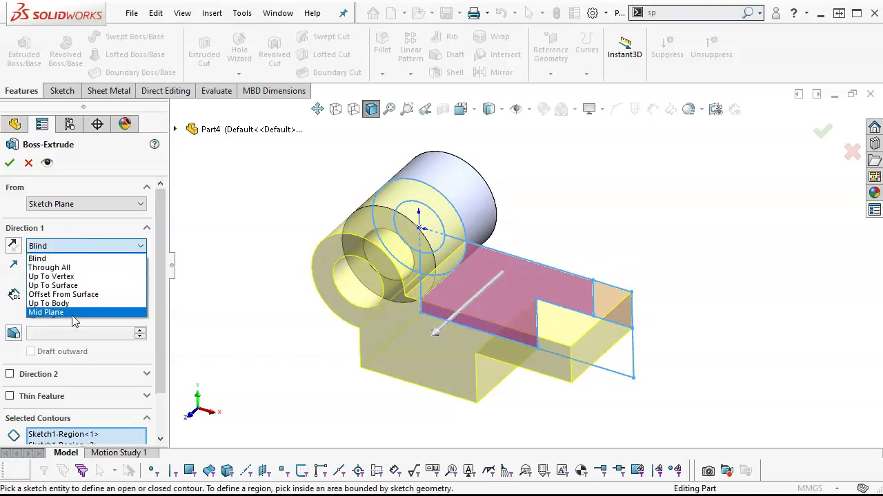
pyautogui.click(73, 314)
pyautogui.write('34')
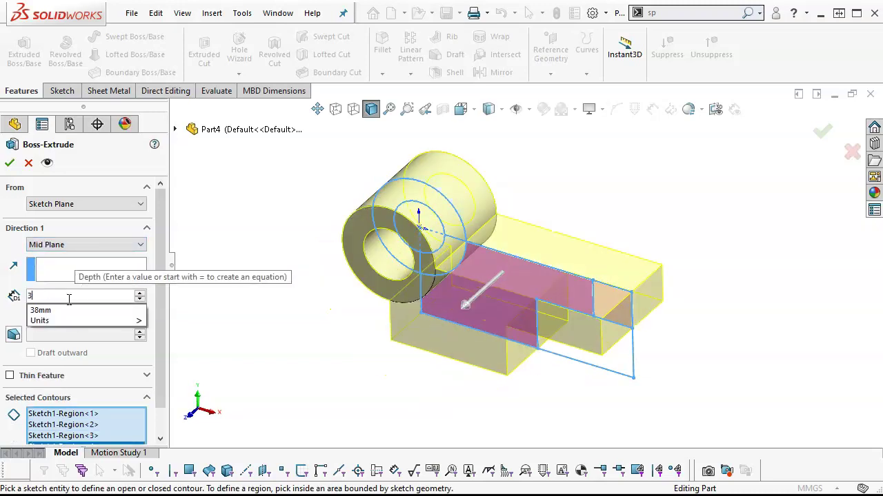
pyautogui.press('Return')
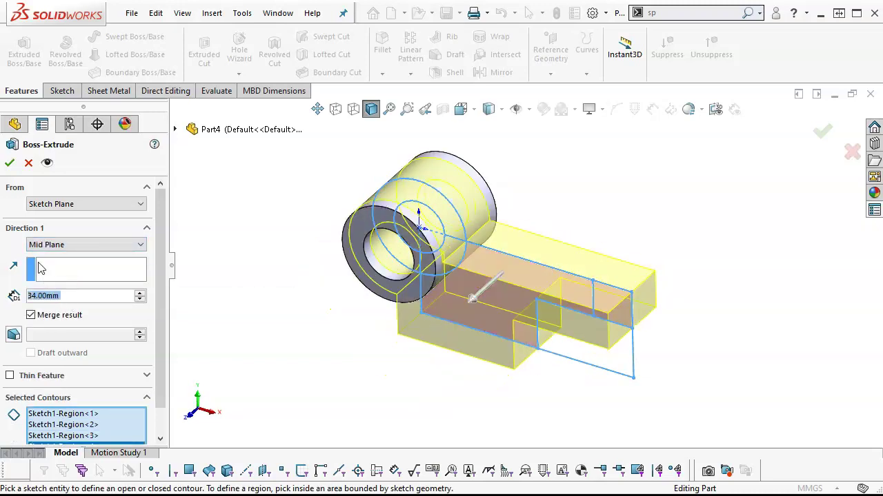
pyautogui.moveTo(244, 321); pyautogui.dragTo(248, 288, button='middle')
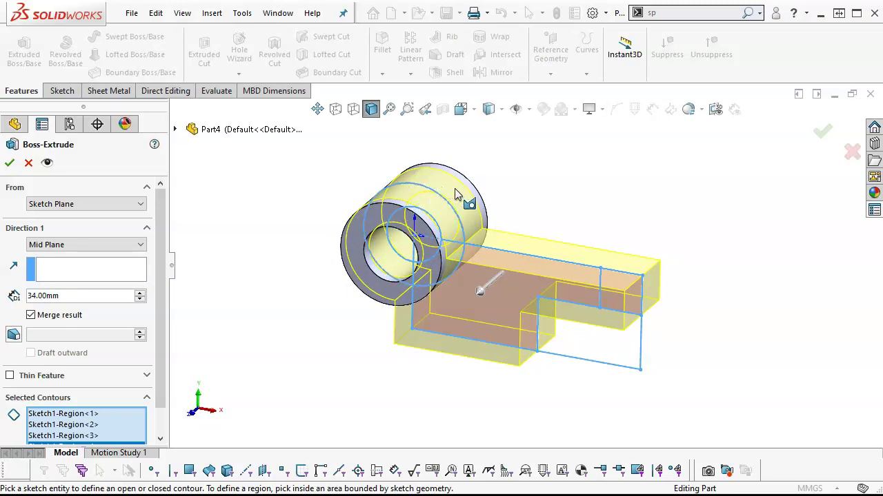
# Remove both hub ring regions from the selected contours and finish extruding the arm
pyautogui.click(131, 413)
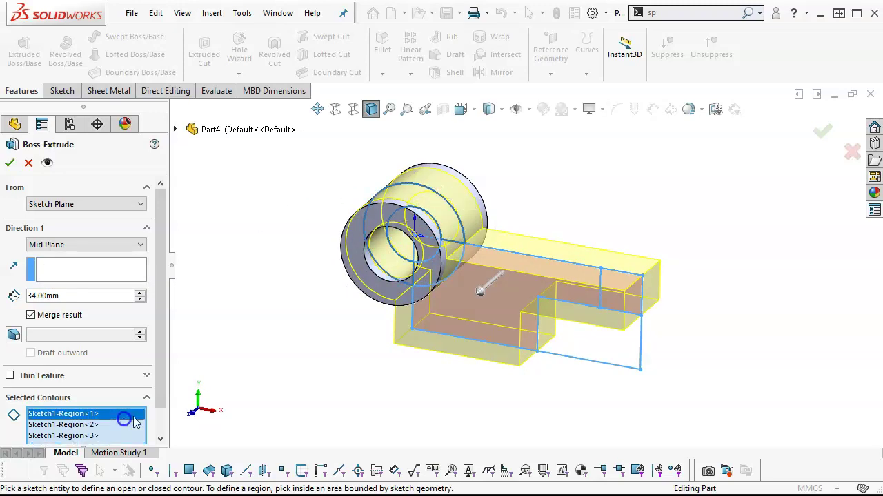
pyautogui.click(454, 228)
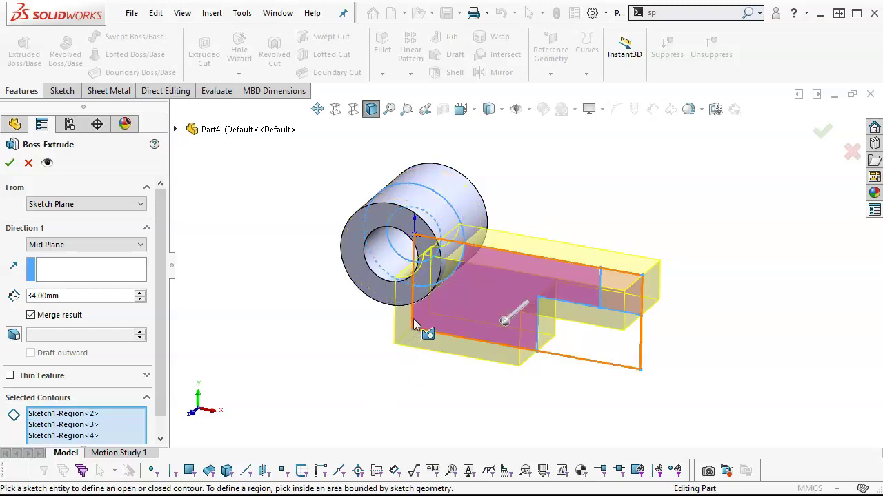
pyautogui.moveTo(374, 339)
pyautogui.mouseDown(button='middle')
pyautogui.moveTo(350, 325)
pyautogui.moveTo(366, 303)
pyautogui.moveTo(366, 321)
pyautogui.mouseUp(button='middle')
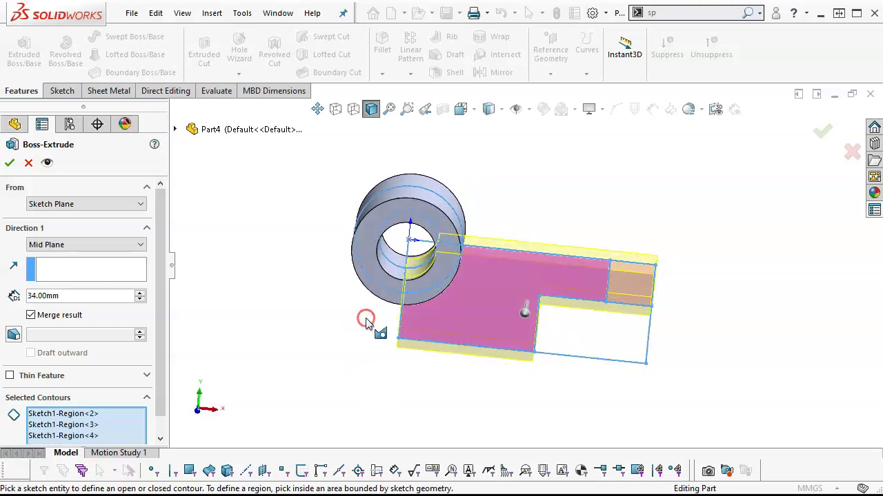
pyautogui.click(431, 284)
pyautogui.moveTo(330, 393); pyautogui.dragTo(308, 346, button='middle')
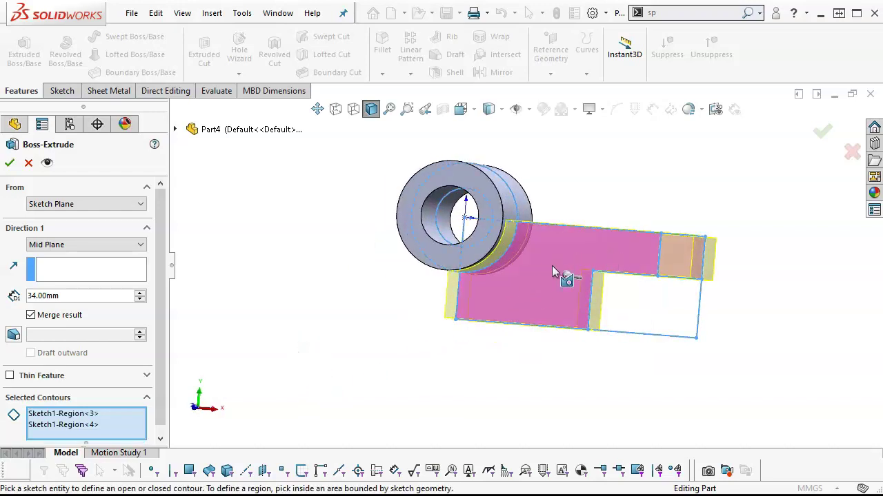
pyautogui.moveTo(277, 278)
pyautogui.mouseDown(button='middle')
pyautogui.moveTo(289, 283)
pyautogui.moveTo(278, 321)
pyautogui.mouseUp(button='middle')
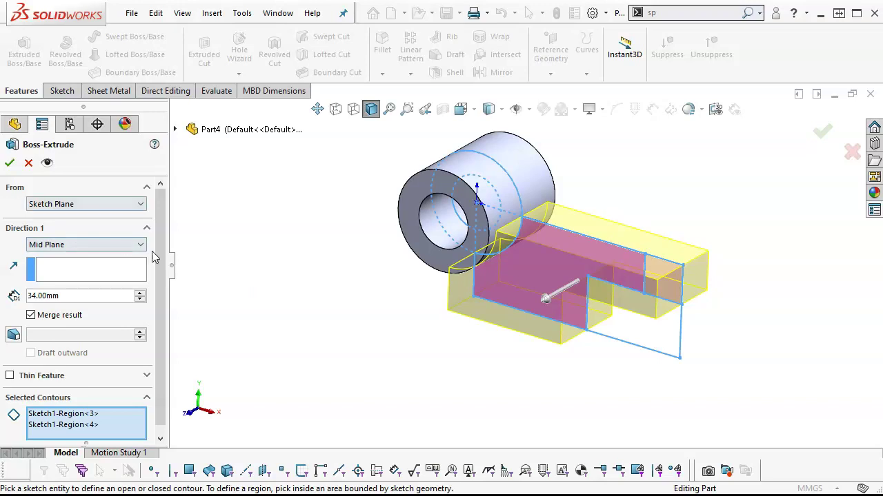
pyautogui.moveTo(161, 274); pyautogui.dragTo(158, 203)
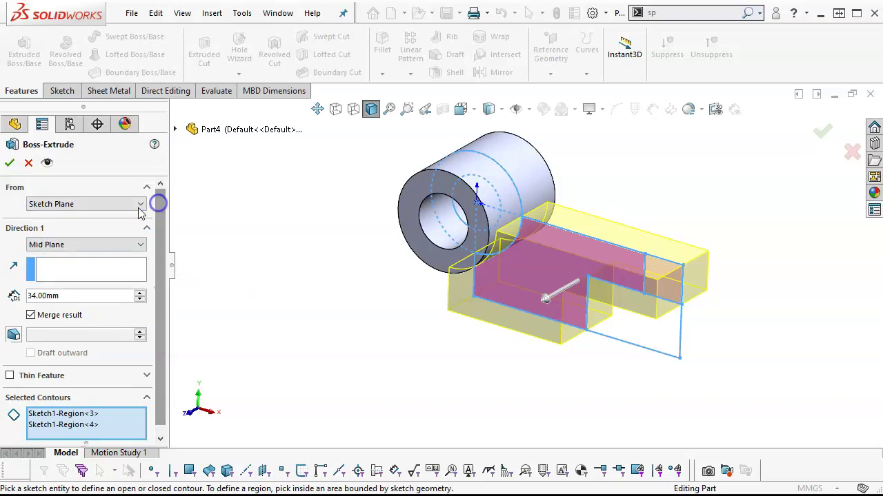
pyautogui.click(9, 163)
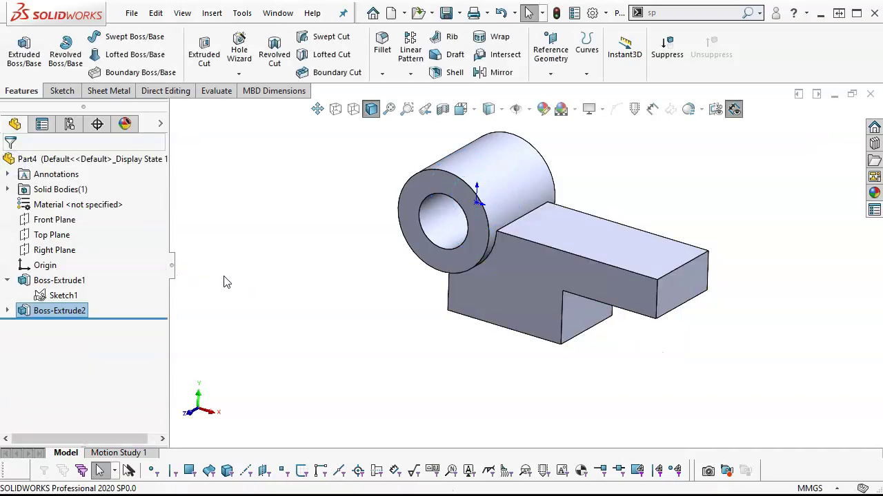
# Sketch a corner rectangle about 15 mm by 5 mm on the arm's end face below the hub
pyautogui.moveTo(275, 295)
pyautogui.mouseDown(button='middle')
pyautogui.moveTo(276, 240)
pyautogui.moveTo(297, 233)
pyautogui.mouseUp(button='middle')
pyautogui.moveTo(315, 266); pyautogui.dragTo(388, 345, button='middle')
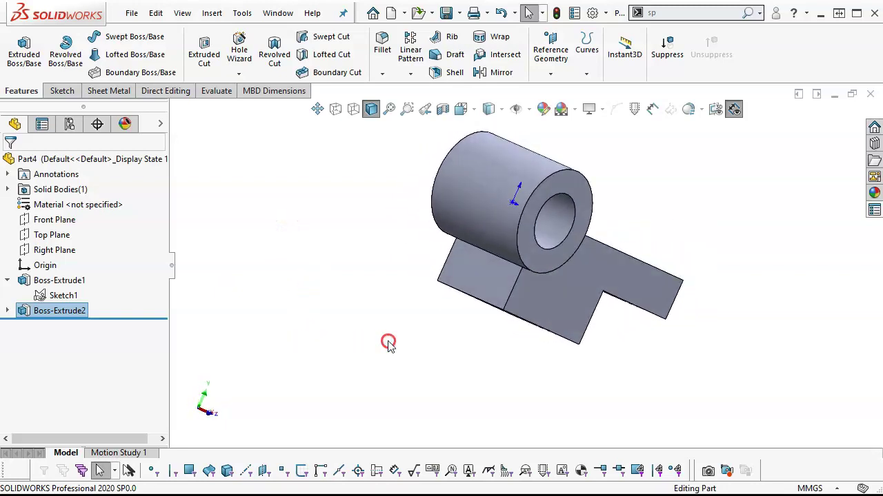
pyautogui.click(481, 295)
pyautogui.click(540, 252)
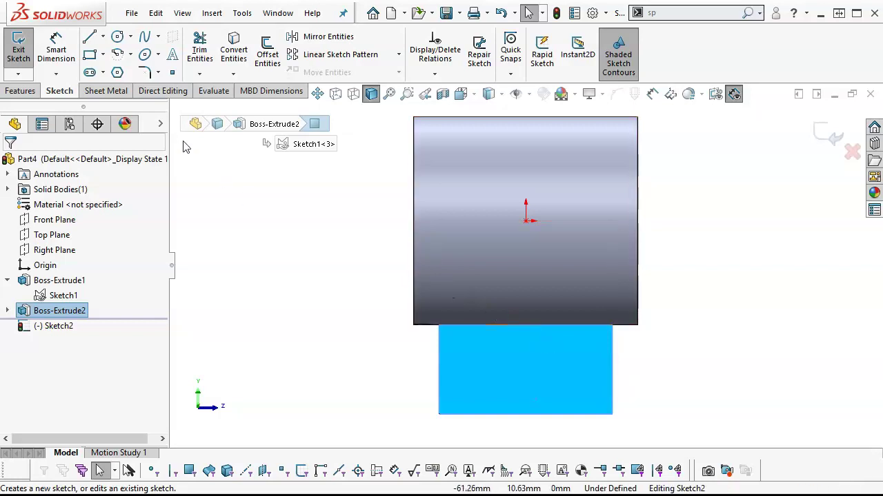
pyautogui.click(92, 57)
pyautogui.click(493, 396)
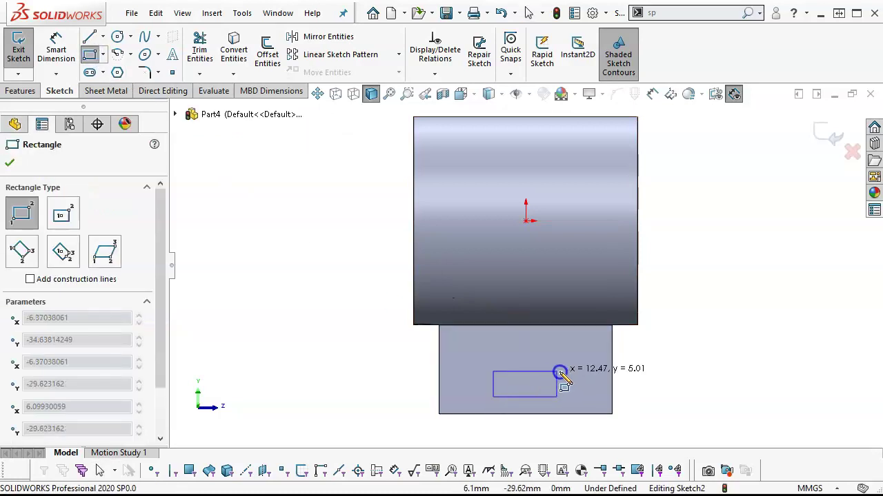
pyautogui.click(568, 372)
pyautogui.rightClick(650, 365)
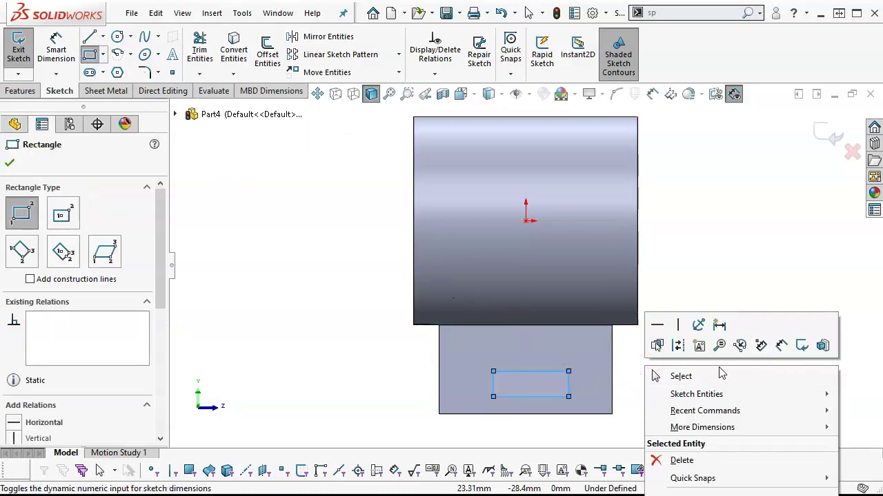
pyautogui.click(718, 376)
# Add a Midpoint relation between the midpoint of the rectangle's lower line and the bottom edge of the end face
pyautogui.rightClick(536, 398)
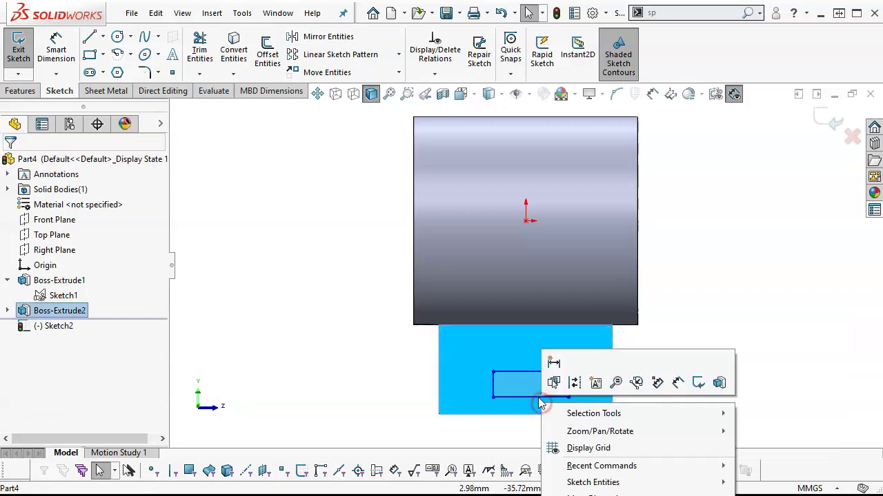
pyautogui.click(579, 424)
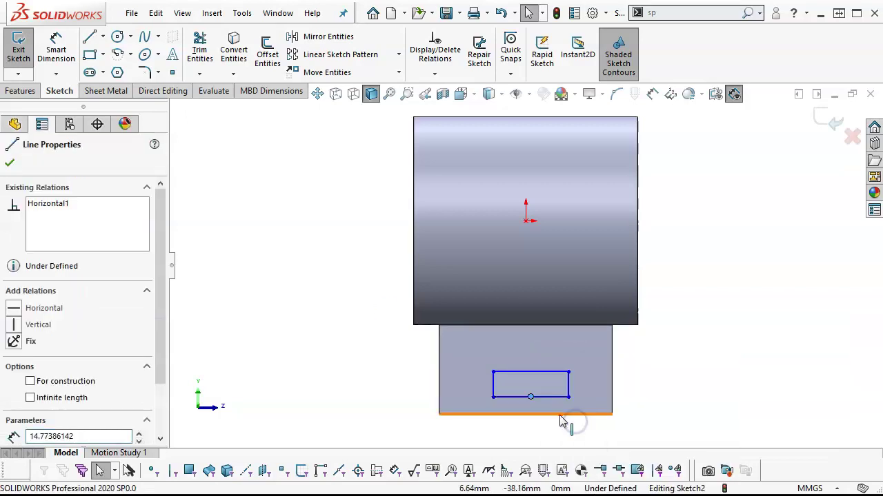
pyautogui.keyDown('ctrl'); pyautogui.click(560, 415); pyautogui.keyUp('ctrl')
pyautogui.click(601, 356)
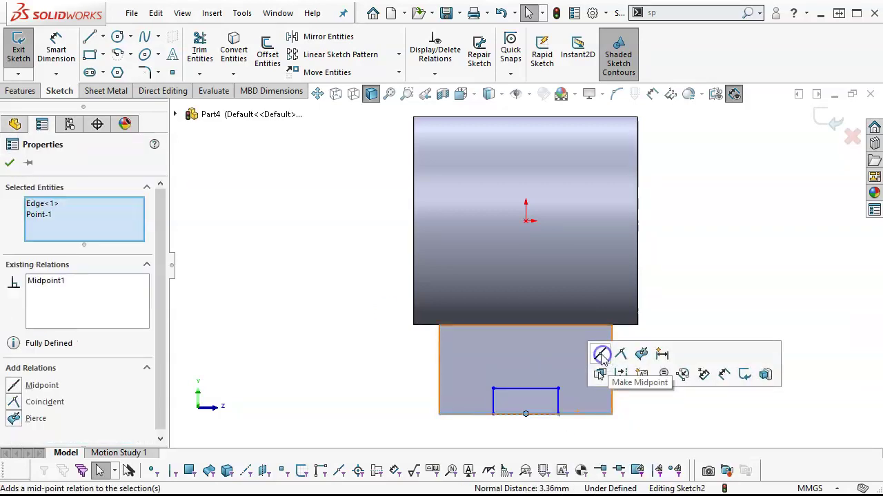
# Dimension the rectangle with a width of 16 mm and a height of 6 mm
pyautogui.click(57, 63)
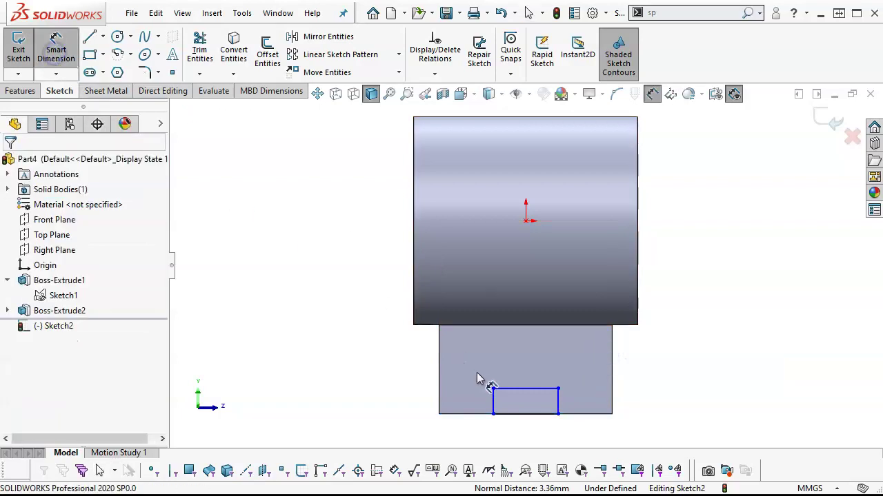
pyautogui.click(508, 414)
pyautogui.click(514, 432)
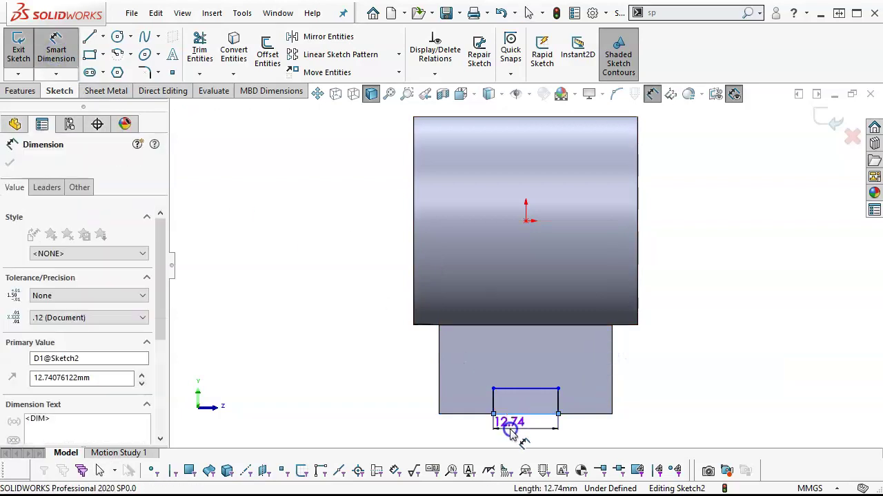
pyautogui.write('16')
pyautogui.press('Return')
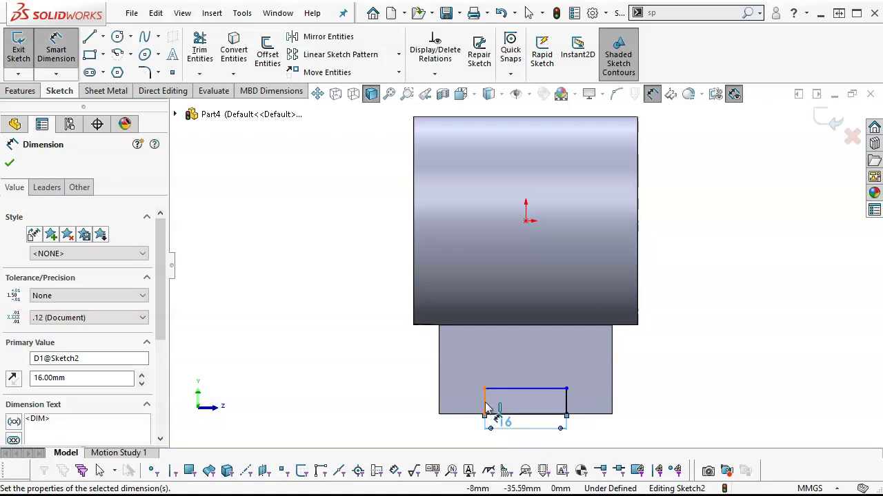
pyautogui.click(486, 406)
pyautogui.click(394, 391)
pyautogui.write('6')
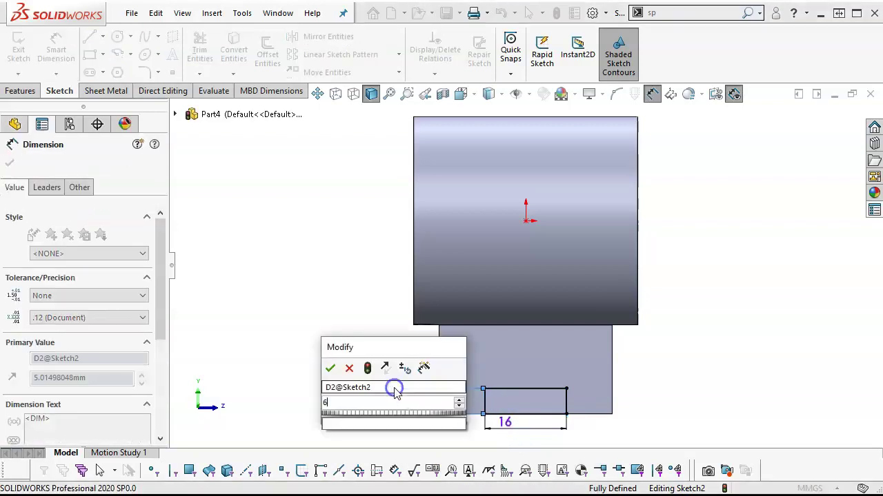
pyautogui.press('Return')
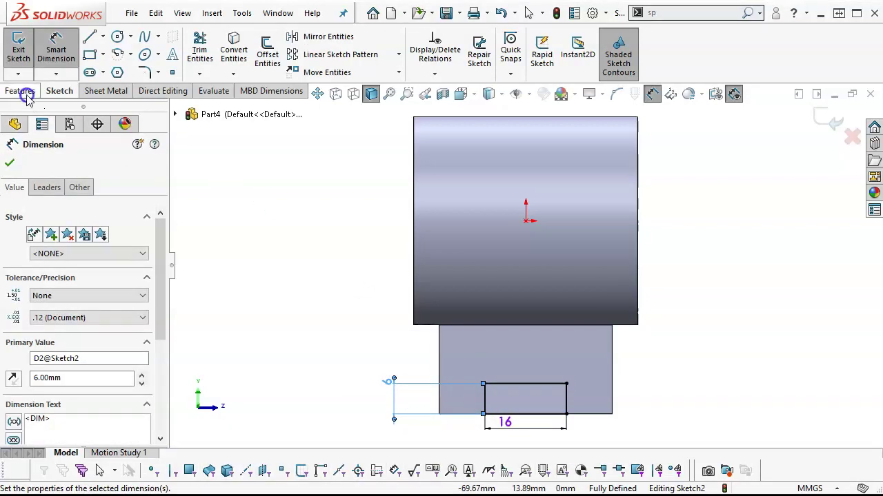
# Cut the rectangle through the lower arm block with a Through All end condition
pyautogui.click(22, 91)
pyautogui.click(203, 50)
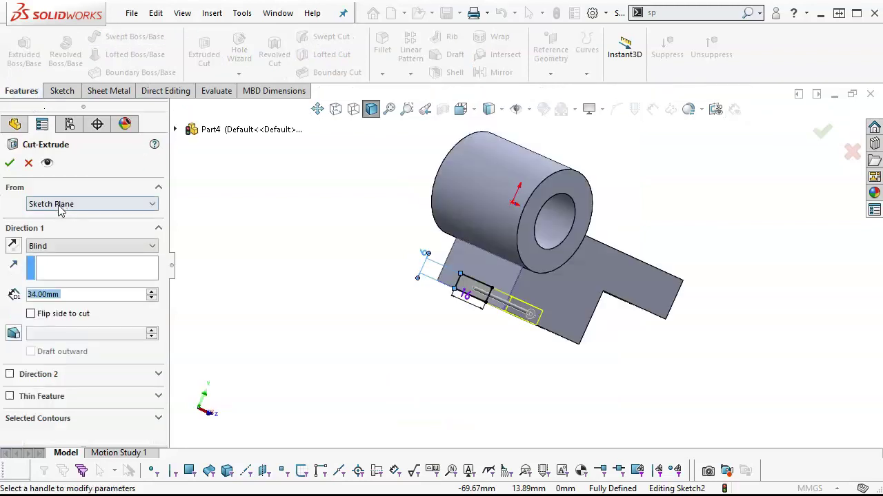
pyautogui.click(59, 246)
pyautogui.click(60, 265)
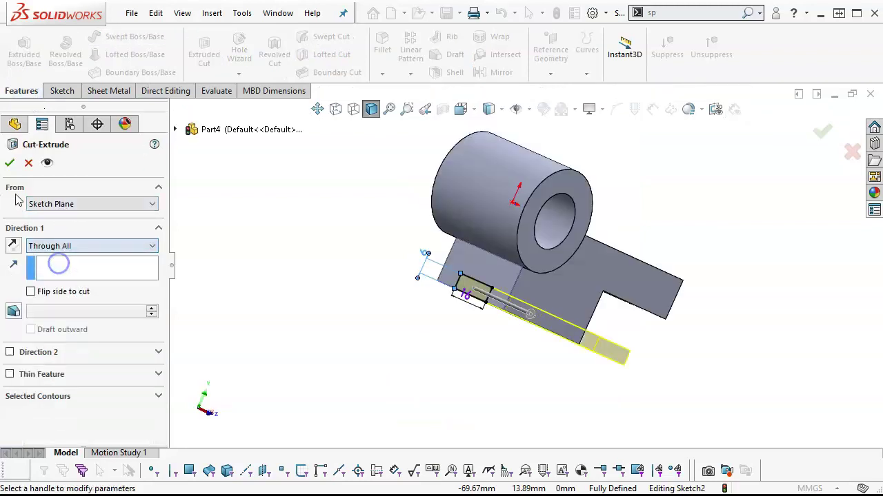
pyautogui.click(11, 163)
# Show the hub's Sketch1 over the model with the arm's flat upper face in view
pyautogui.moveTo(389, 358); pyautogui.dragTo(344, 362, button='middle')
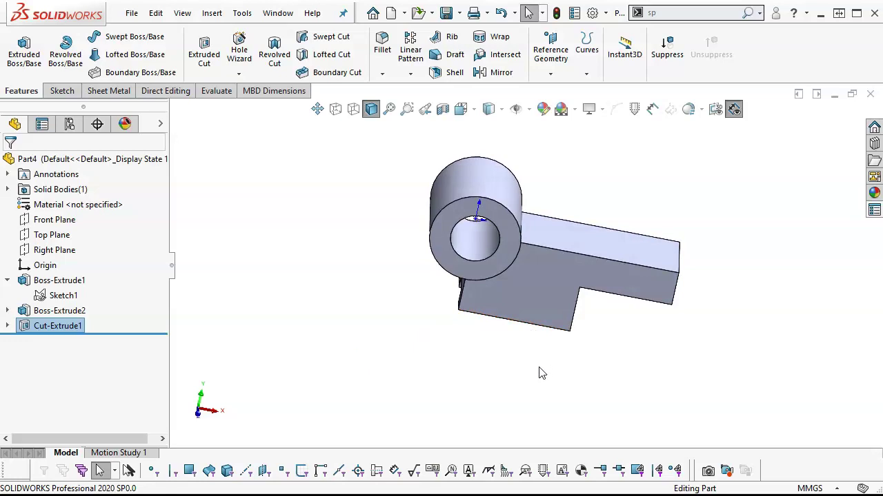
pyautogui.moveTo(644, 292); pyautogui.dragTo(612, 396, button='middle')
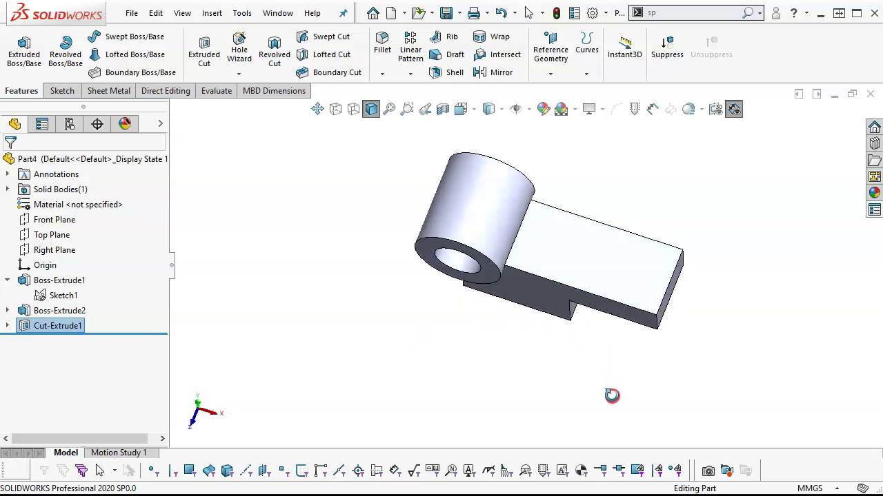
pyautogui.scroll(-2, 664, 311)
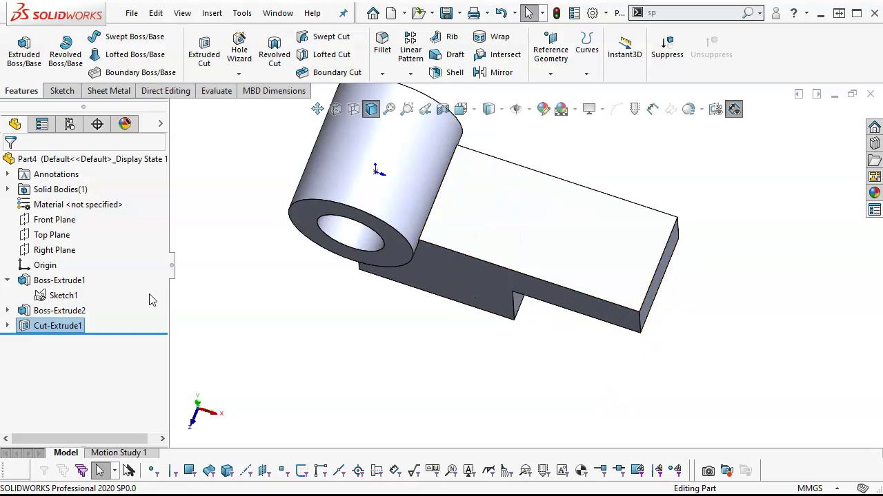
pyautogui.rightClick(63, 295)
pyautogui.click(68, 271)
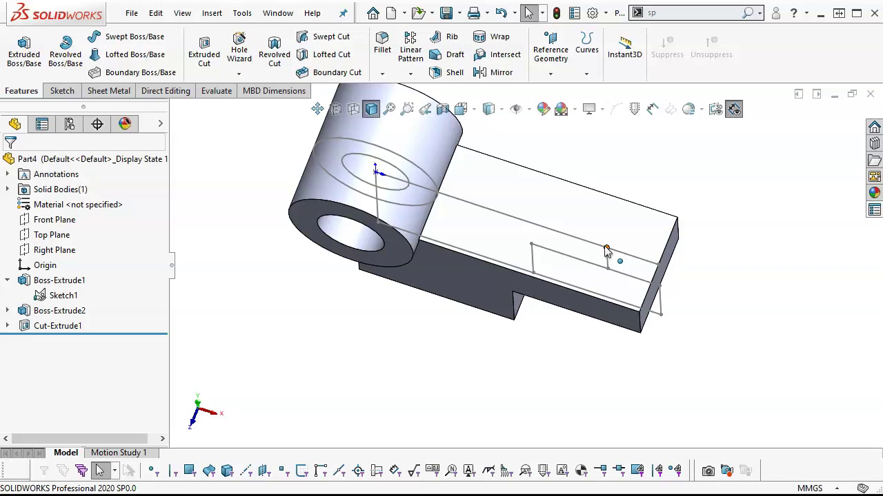
# Sketch a circle about 18.7 mm in diameter on the arm's upper face, centred on the centre line near the free end
pyautogui.click(603, 230)
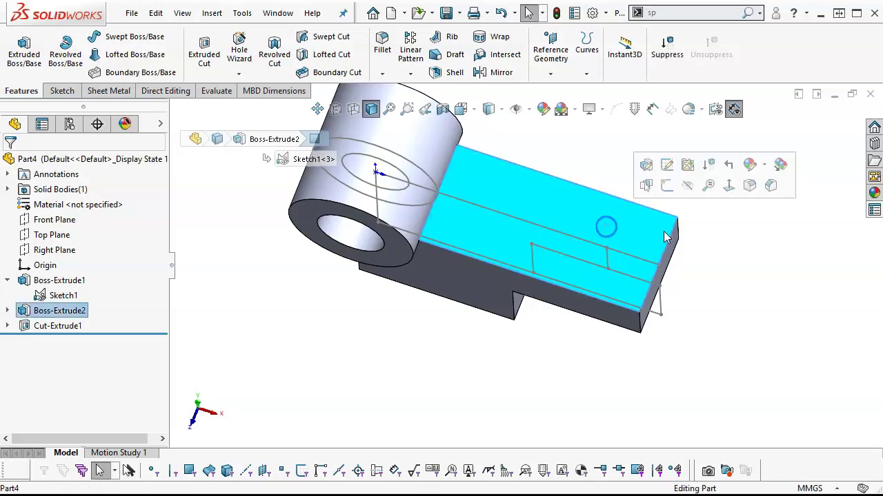
pyautogui.click(662, 184)
pyautogui.click(117, 37)
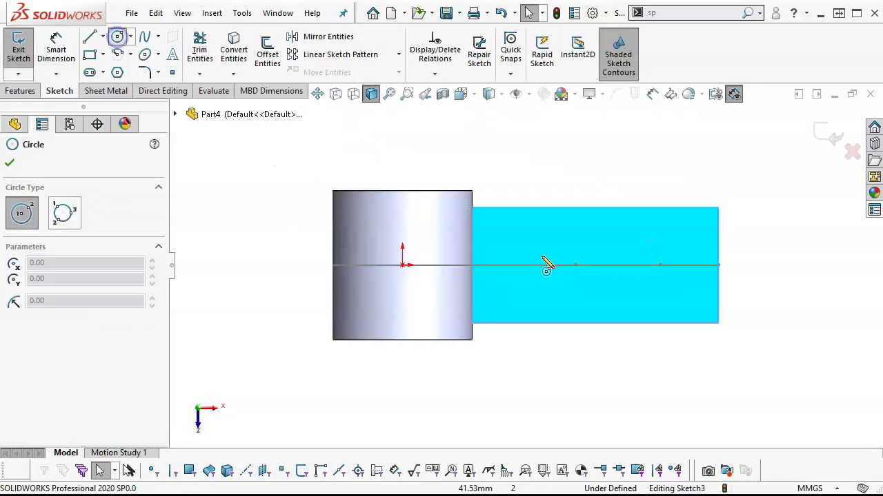
pyautogui.click(660, 265)
pyautogui.click(683, 288)
pyautogui.rightClick(778, 241)
pyautogui.click(800, 249)
# Make the circle's centre coincident with the upper endpoint of Sketch1's short vertical line
pyautogui.moveTo(766, 298)
pyautogui.mouseDown(button='middle')
pyautogui.moveTo(759, 241)
pyautogui.moveTo(719, 300)
pyautogui.mouseUp(button='middle')
pyautogui.scroll(-5, 601, 282)
pyautogui.click(590, 277)
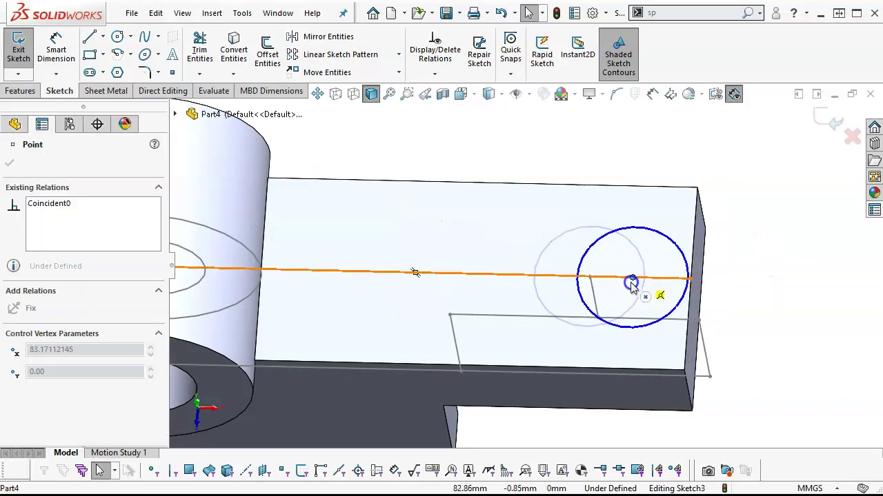
pyautogui.moveTo(589, 279); pyautogui.dragTo(577, 277)
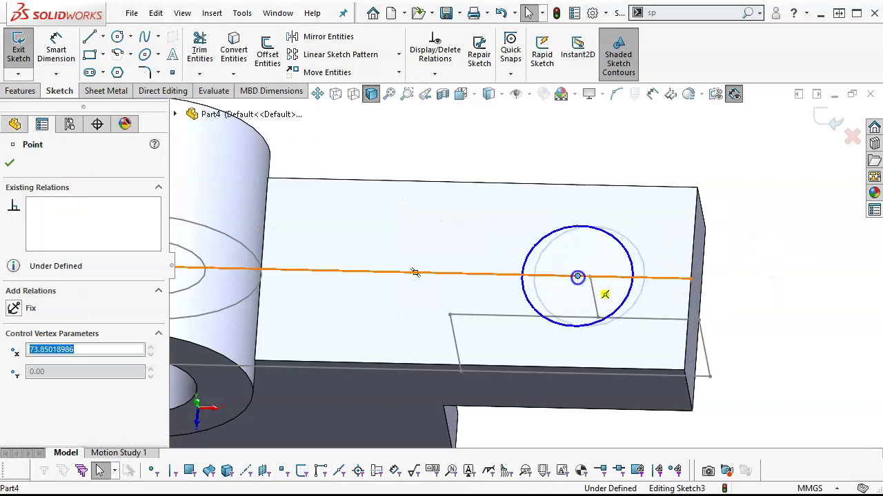
pyautogui.click(590, 277)
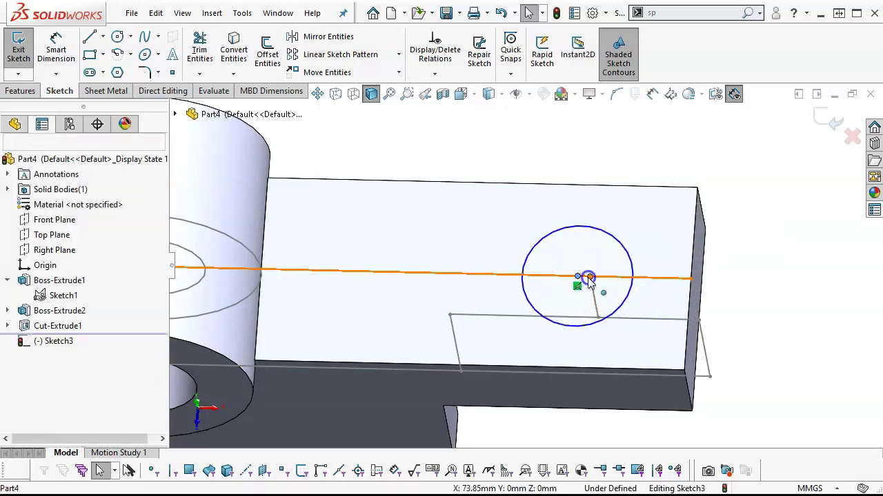
pyautogui.keyDown('ctrl'); pyautogui.click(578, 276); pyautogui.keyUp('ctrl')
pyautogui.click(668, 218)
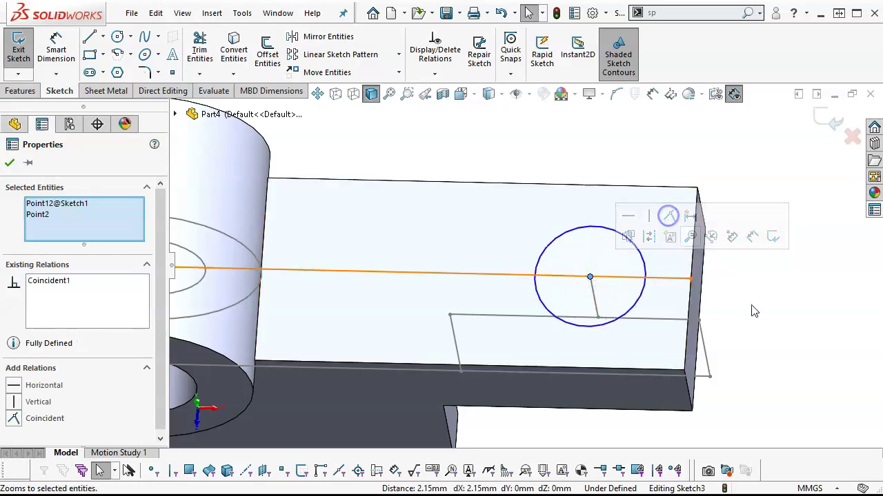
pyautogui.click(753, 310)
# Dimension the circle's diameter as 25 mm
pyautogui.rightClick(753, 304)
pyautogui.click(870, 265)
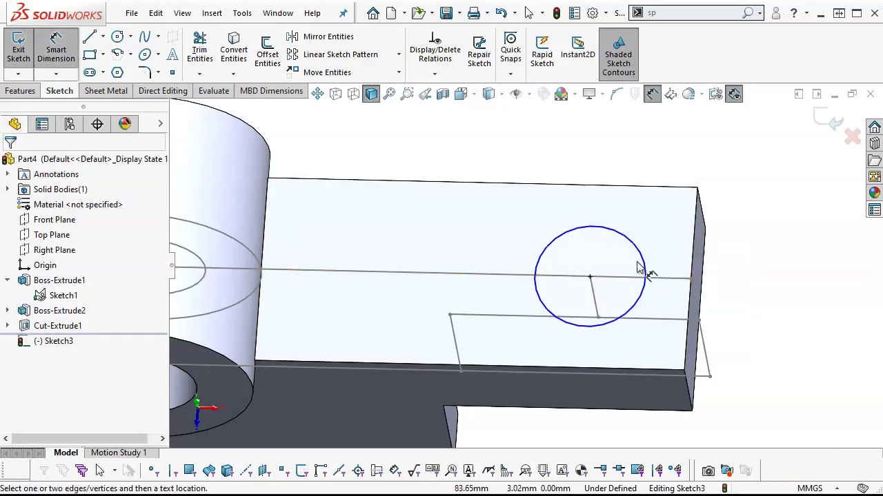
pyautogui.click(639, 256)
pyautogui.click(764, 210)
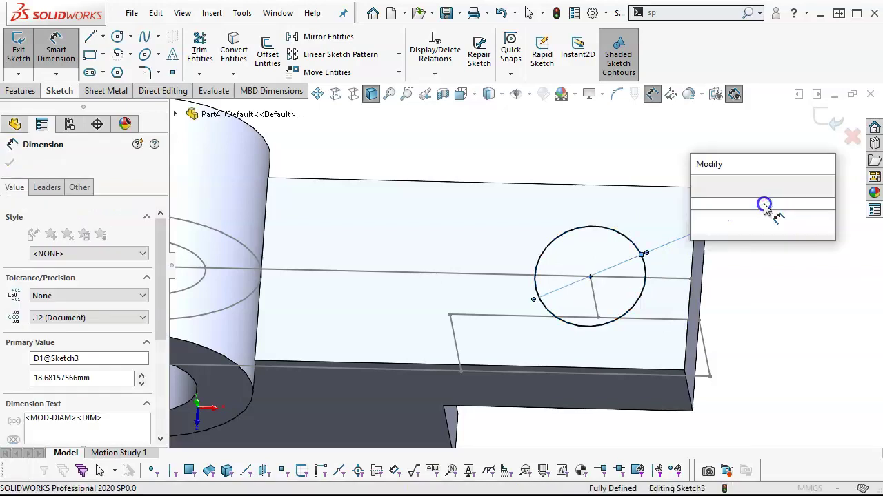
pyautogui.write('25')
pyautogui.press('Return')
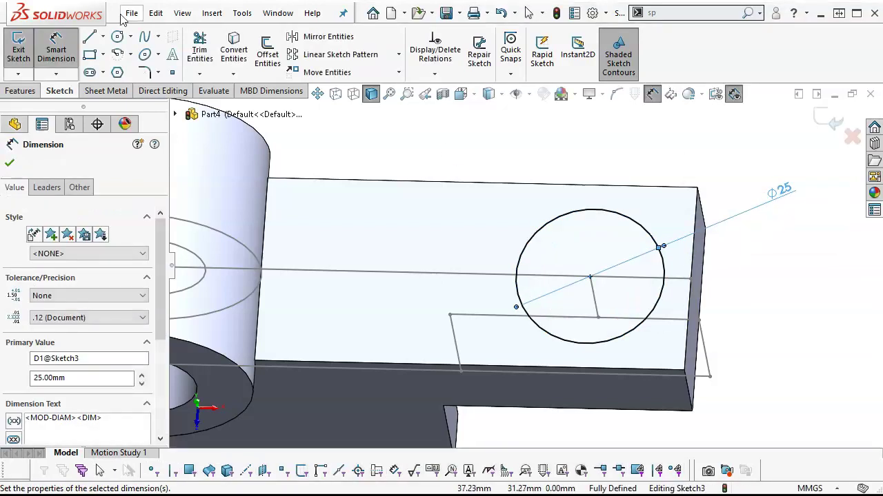
# Extrude the circle as a Blind boss 3 mm deep, merged with the arm
pyautogui.click(33, 92)
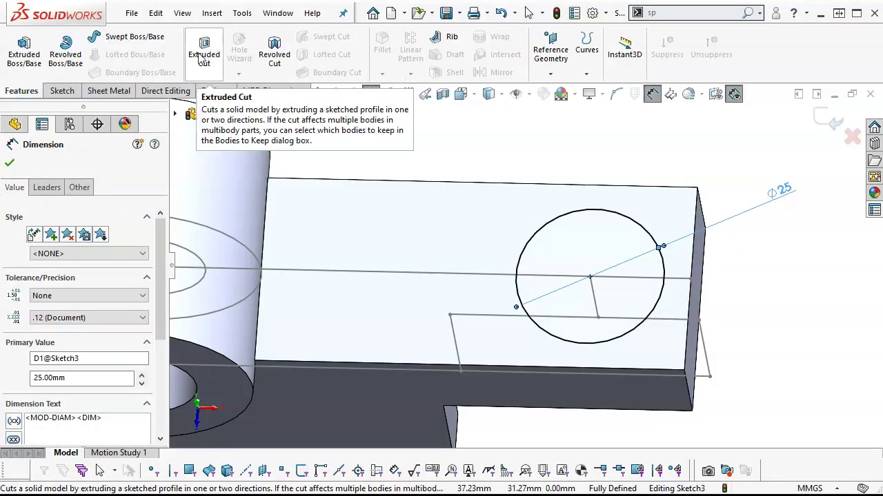
pyautogui.click(10, 62)
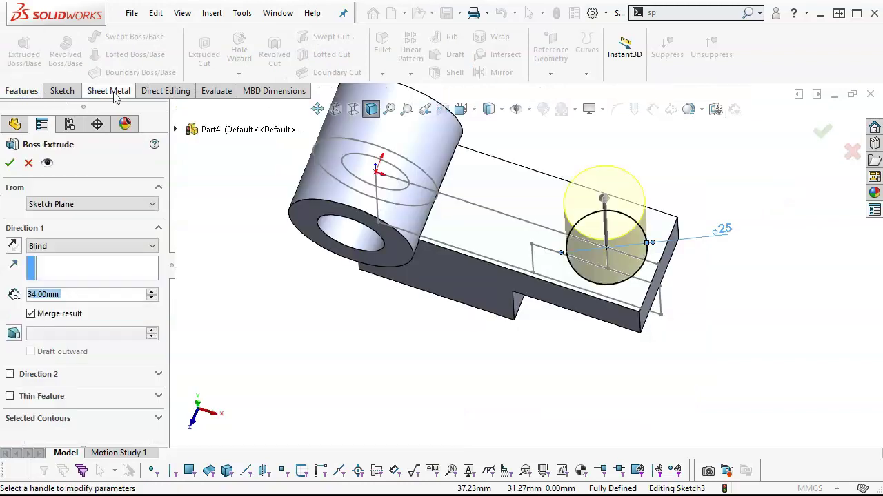
pyautogui.write('3')
pyautogui.press('Return')
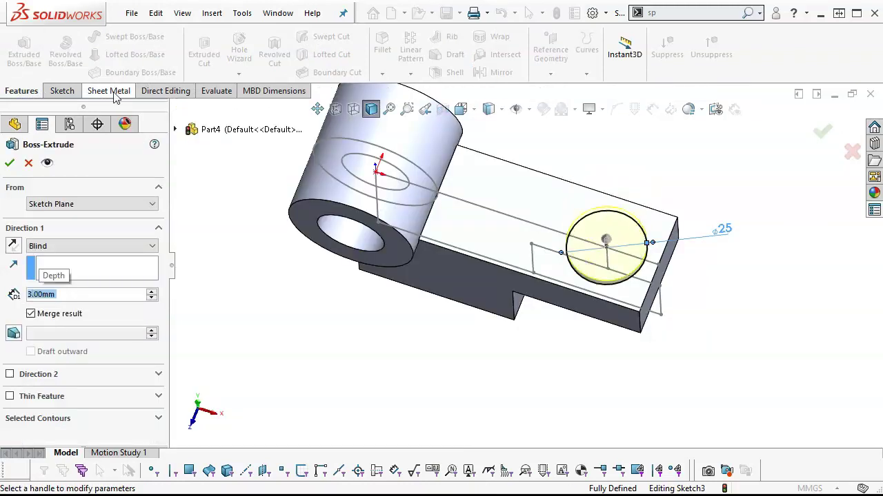
pyautogui.click(9, 163)
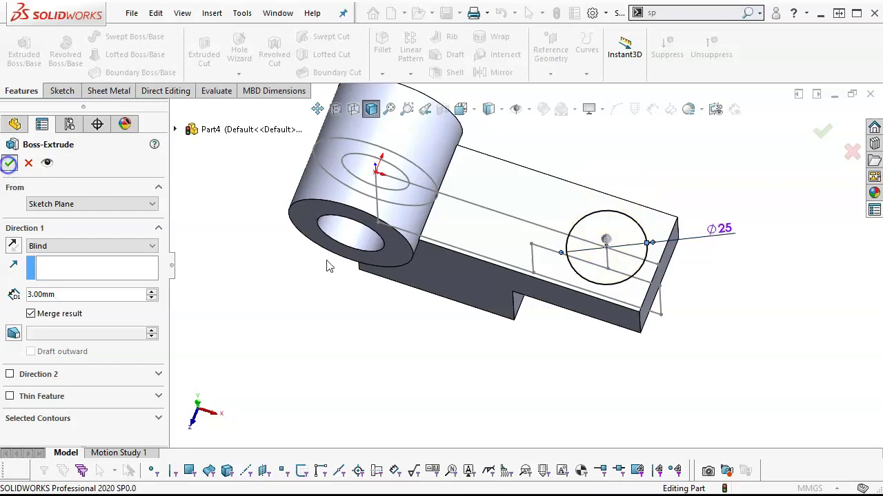
# Sketch a circle about 10.8 mm in diameter on the raised boss's top face, concentric with the boss
pyautogui.click(613, 242)
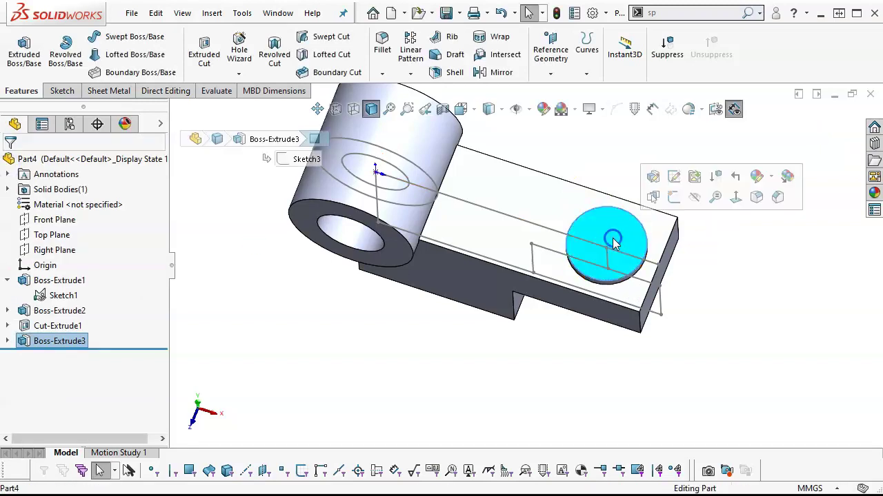
pyautogui.click(672, 198)
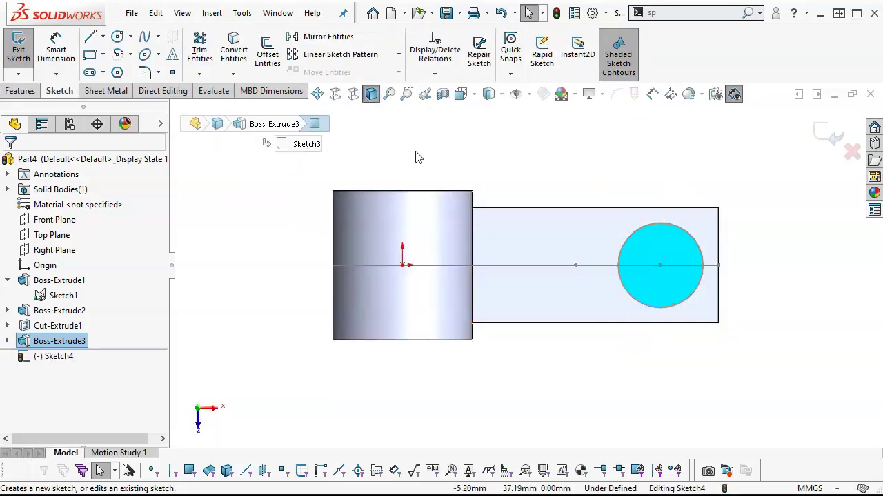
pyautogui.click(118, 36)
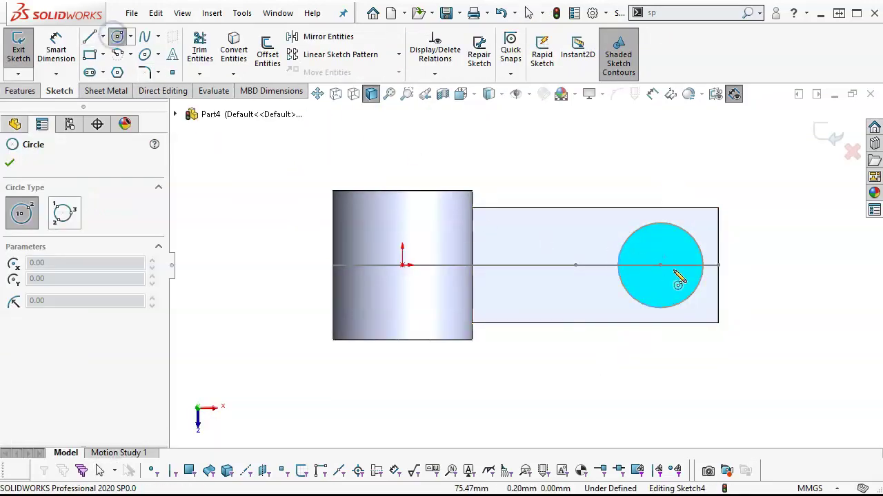
pyautogui.scroll(-4, 676, 276)
pyautogui.click(566, 242)
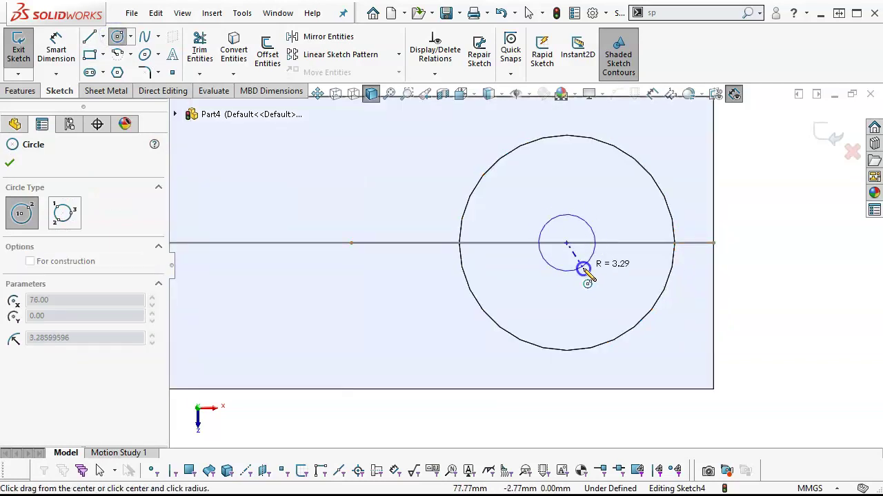
pyautogui.click(596, 280)
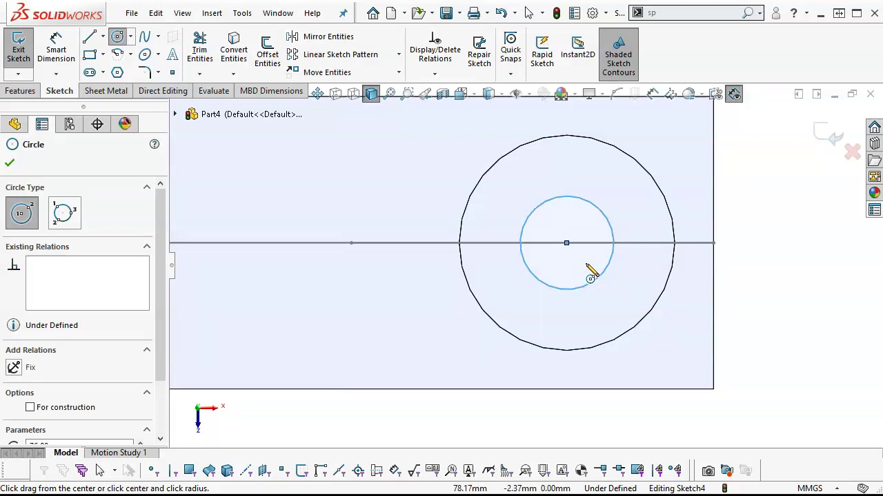
# Dimension the inner circle's diameter as 11 mm
pyautogui.rightClick(587, 263)
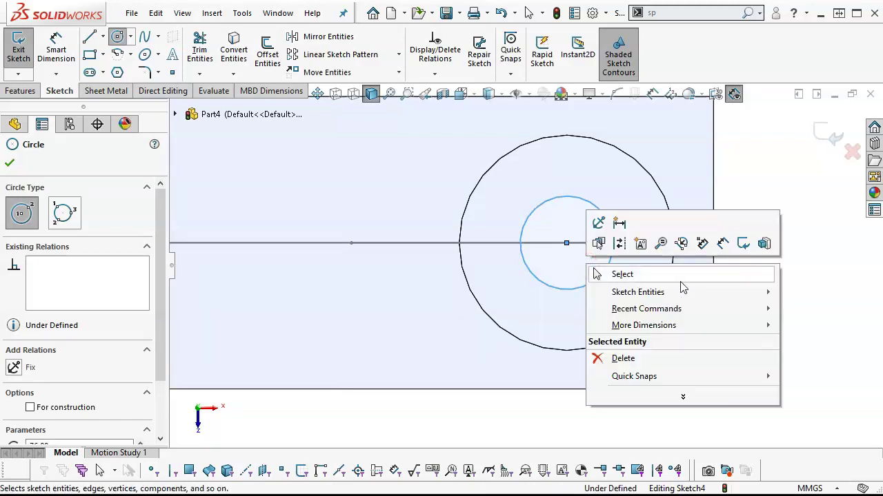
pyautogui.click(722, 244)
pyautogui.click(591, 289)
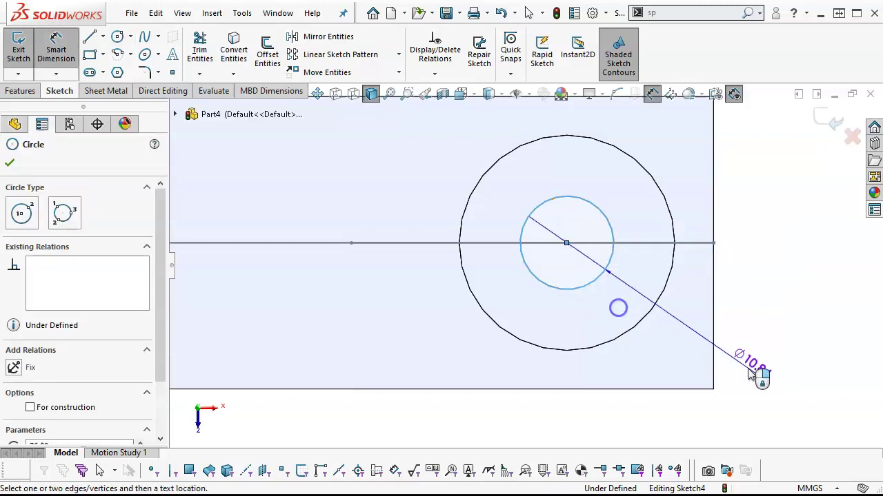
pyautogui.click(767, 362)
pyautogui.write('11')
pyautogui.press('Return')
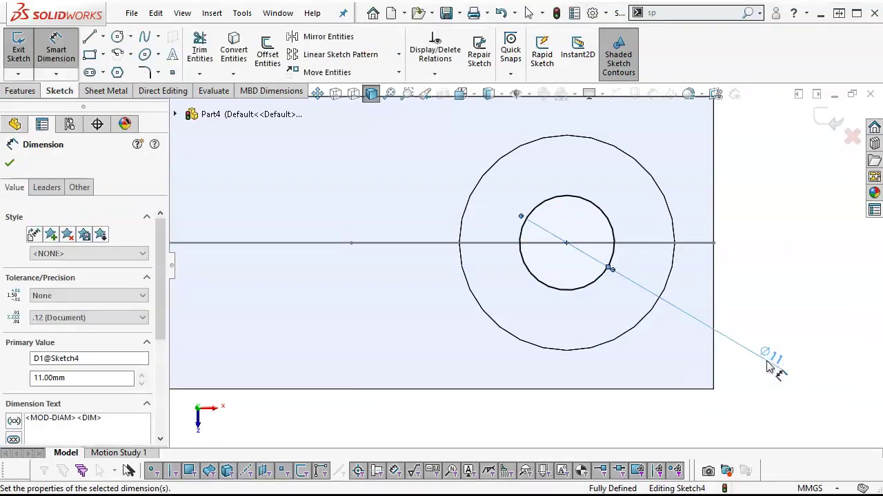
pyautogui.scroll(4, 694, 351)
pyautogui.rightClick(742, 184)
pyautogui.click(784, 222)
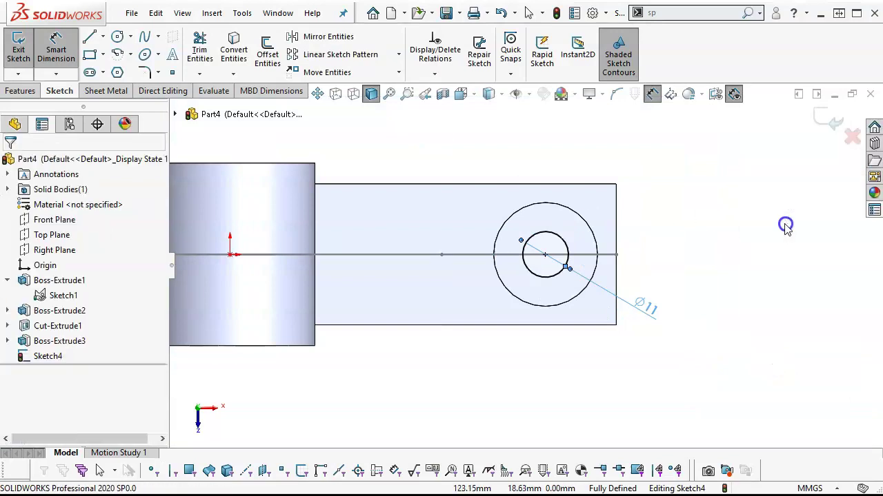
# Sketch a second circle with a radius of about 7.25 mm on the arm's centre line, close to the hub
pyautogui.click(116, 37)
pyautogui.click(366, 255)
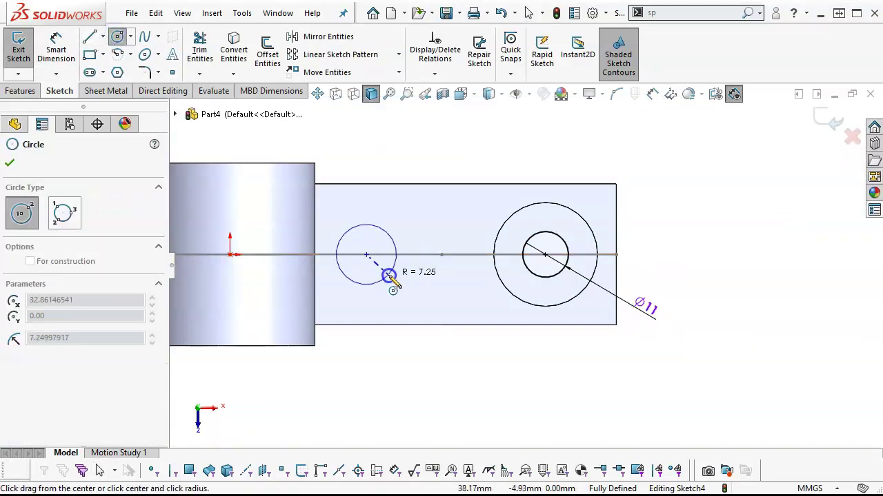
pyautogui.click(388, 276)
pyautogui.rightClick(394, 280)
pyautogui.click(427, 288)
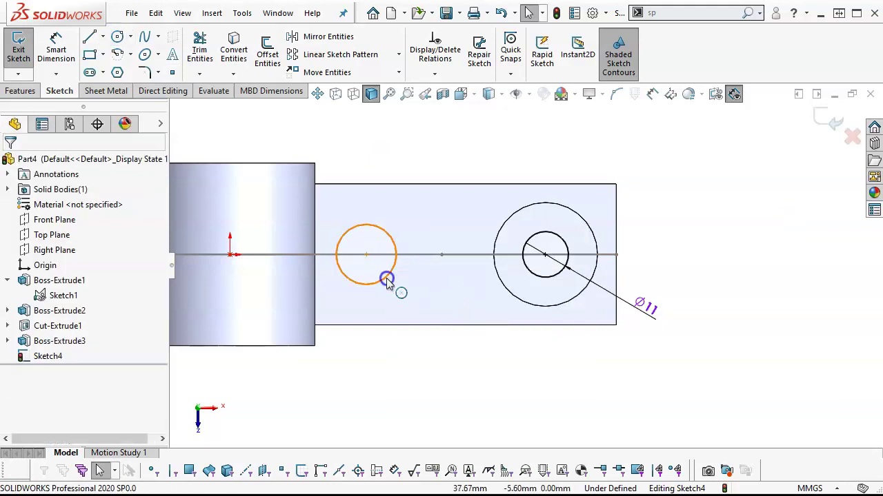
# Add an Equal relation between the circle near the hub and the circle inside the boss
pyautogui.click(388, 280)
pyautogui.keyDown('ctrl'); pyautogui.click(531, 276); pyautogui.keyUp('ctrl')
pyautogui.click(628, 206)
pyautogui.click(439, 165)
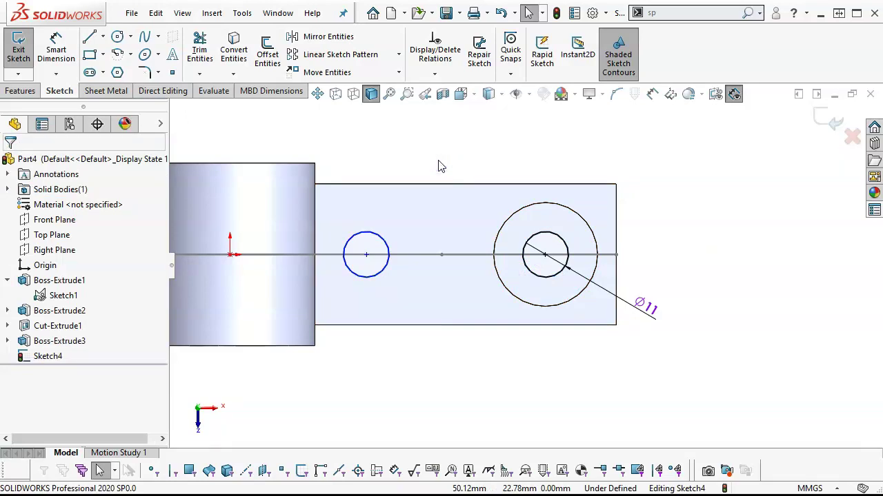
# Dimension the horizontal distance between the two circle centres as 41 mm
pyautogui.click(56, 48)
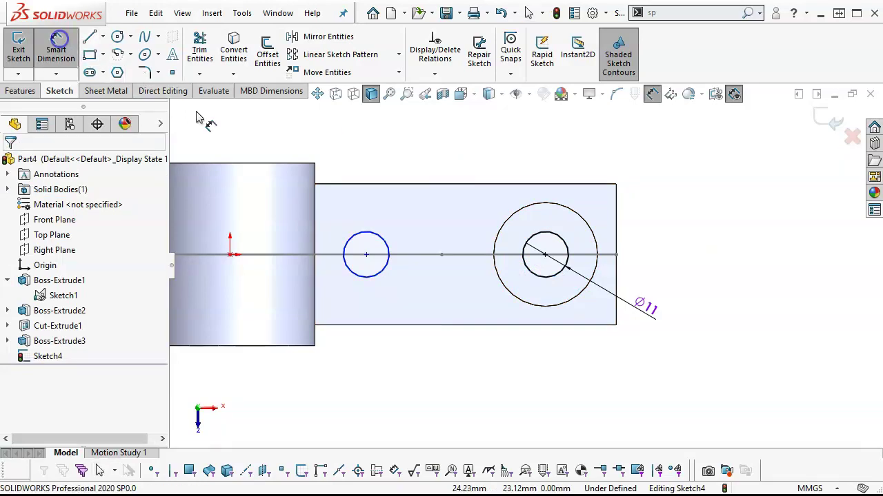
pyautogui.click(539, 238)
pyautogui.click(389, 249)
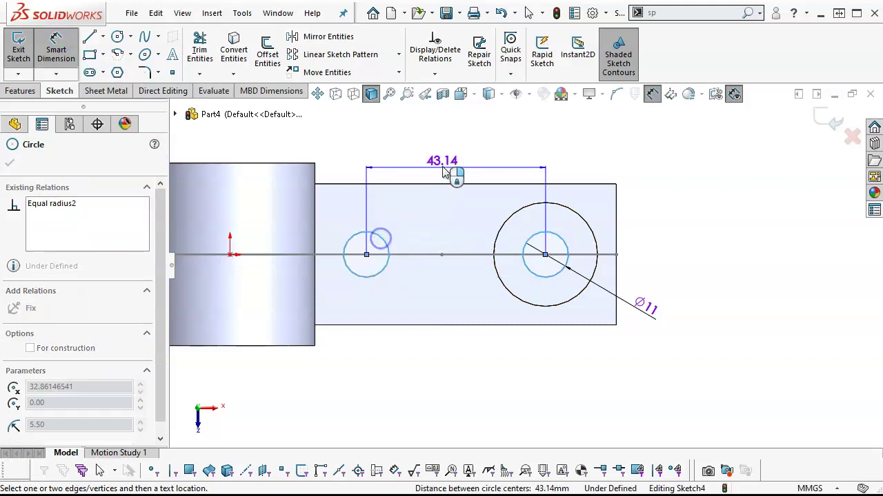
pyautogui.click(442, 165)
pyautogui.write('41')
pyautogui.press('Return')
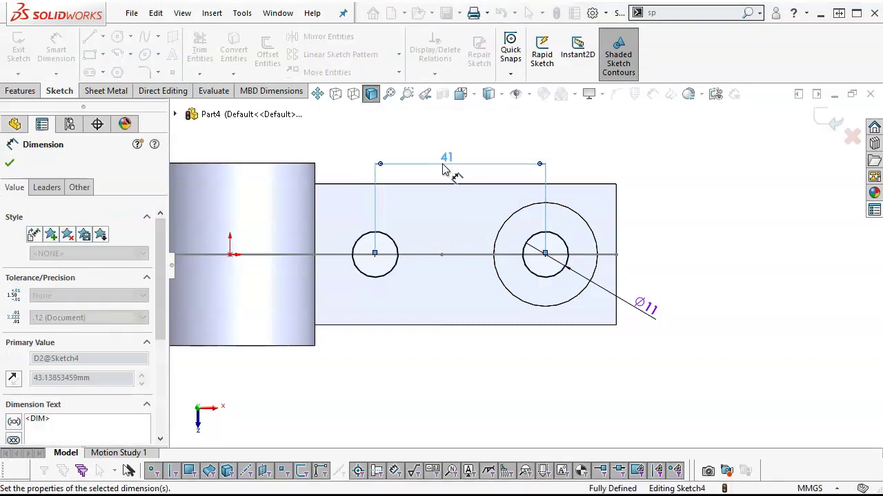
# Cut both circles through the arm with a Through All end condition
pyautogui.click(20, 90)
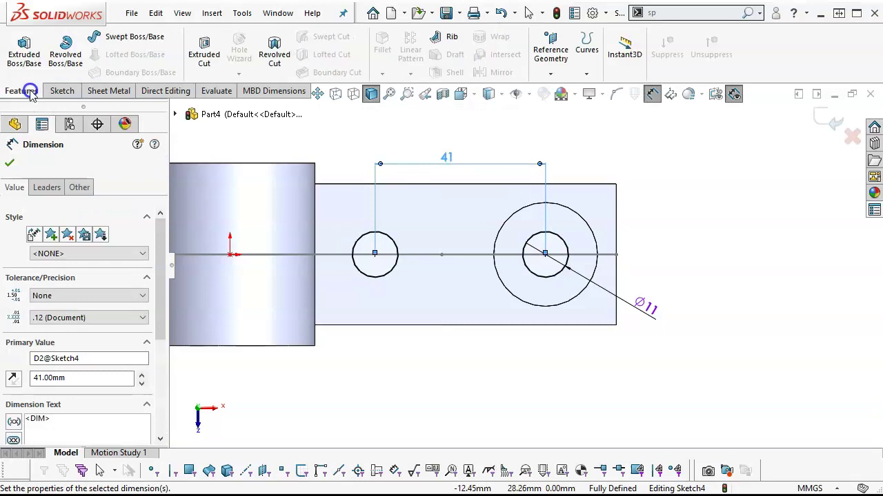
pyautogui.click(206, 49)
pyautogui.click(97, 245)
pyautogui.click(93, 268)
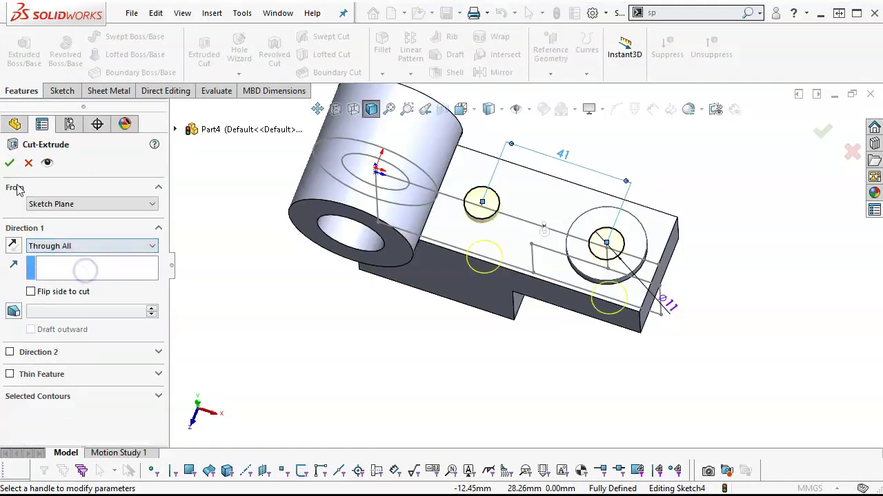
pyautogui.click(10, 163)
# Examine the raised boss, the two arm holes and the bottom slot from several angles
pyautogui.moveTo(556, 386)
pyautogui.mouseDown(button='middle')
pyautogui.moveTo(557, 266)
pyautogui.moveTo(527, 252)
pyautogui.moveTo(528, 300)
pyautogui.mouseUp(button='middle')
pyautogui.scroll(-3, 542, 289)
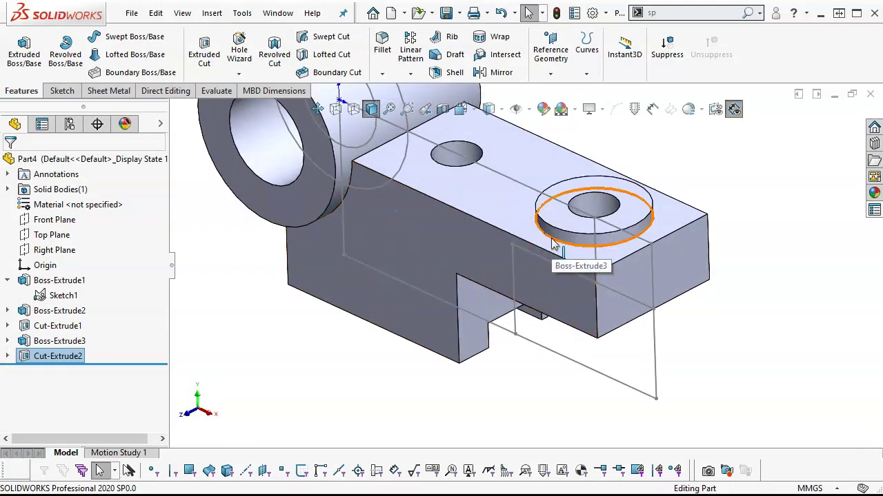
pyautogui.moveTo(686, 303); pyautogui.dragTo(693, 248, button='middle')
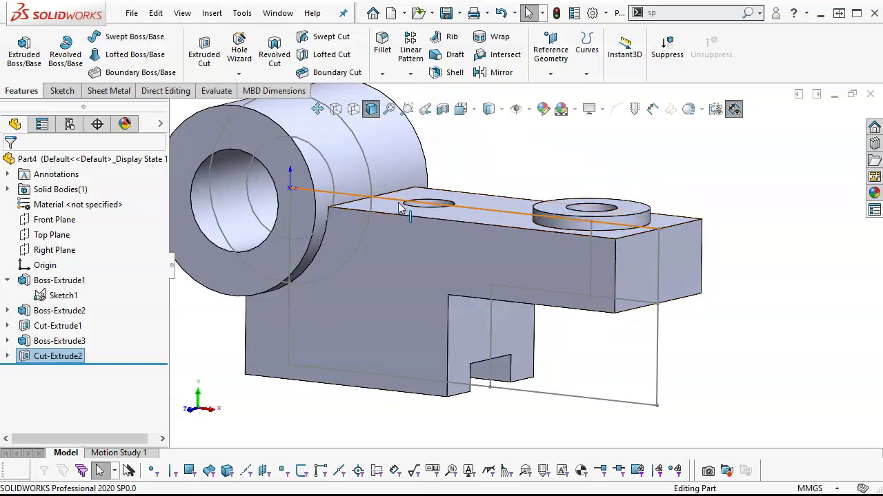
pyautogui.moveTo(522, 290); pyautogui.dragTo(492, 285, button='middle')
pyautogui.scroll(3, 473, 151)
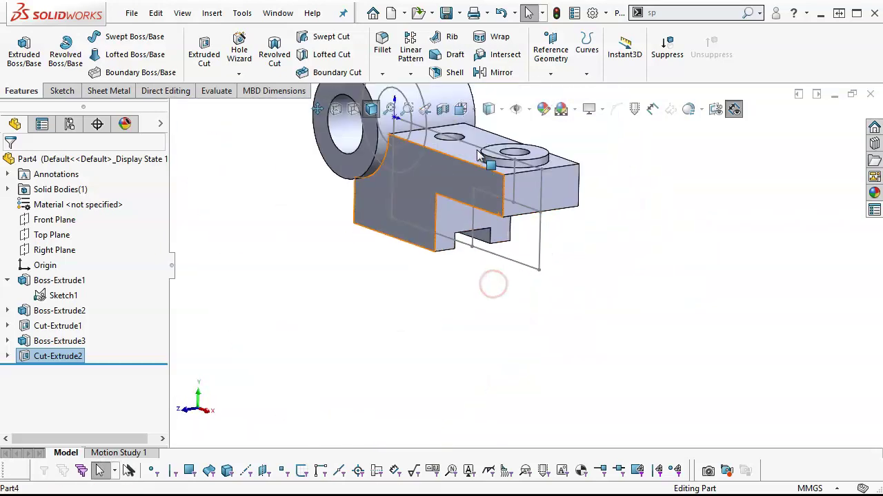
pyautogui.scroll(-2, 473, 151)
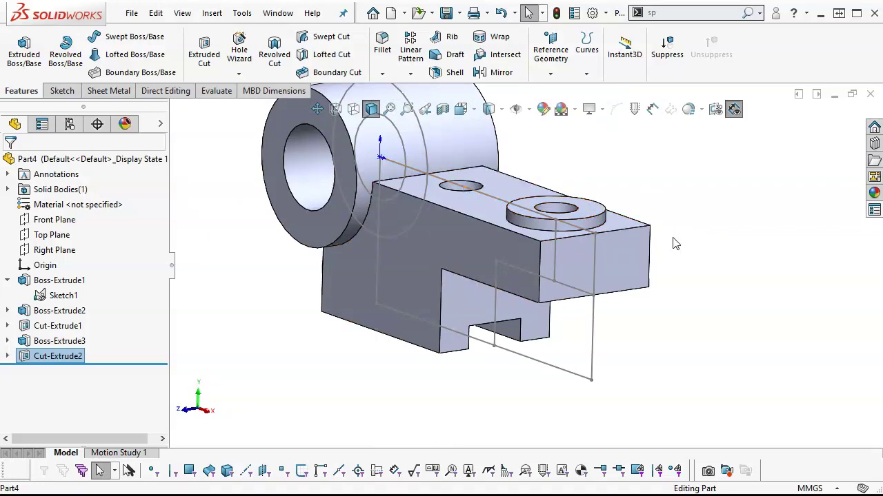
pyautogui.moveTo(706, 222); pyautogui.dragTo(713, 253, button='middle')
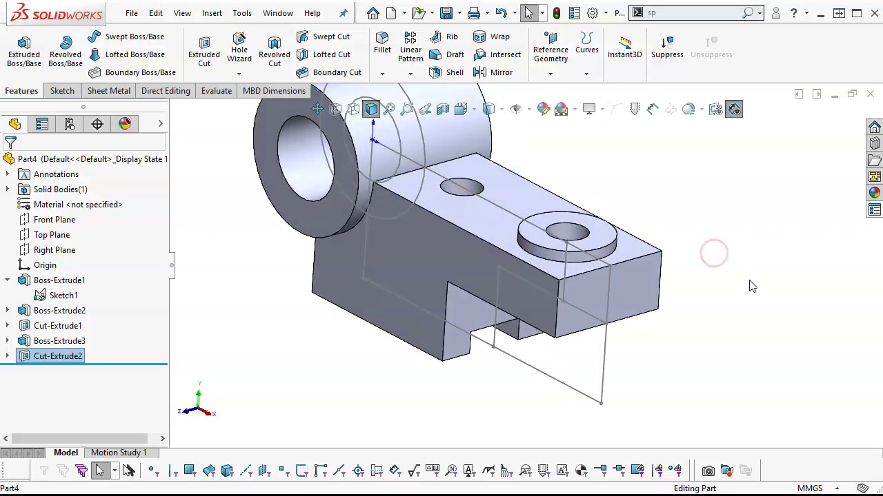
# Hide the shared sketch that overlays the hub and arm
pyautogui.moveTo(705, 289); pyautogui.dragTo(669, 347, button='middle')
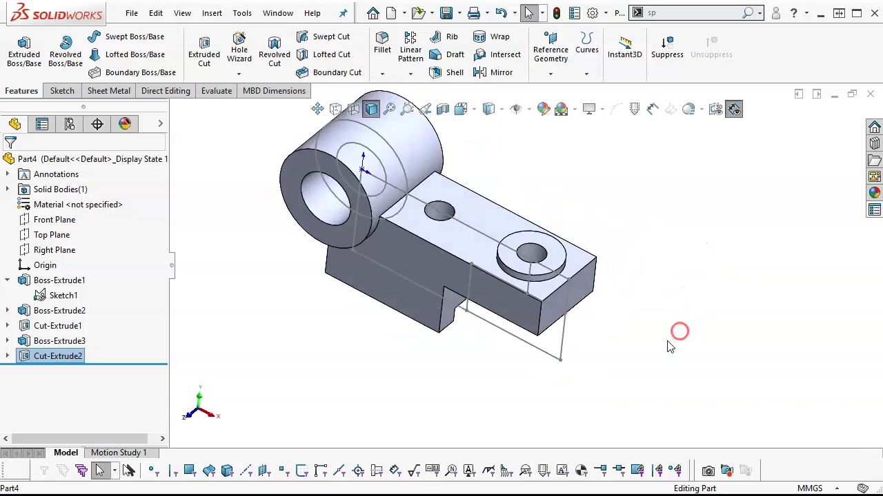
pyautogui.scroll(-2, 455, 297)
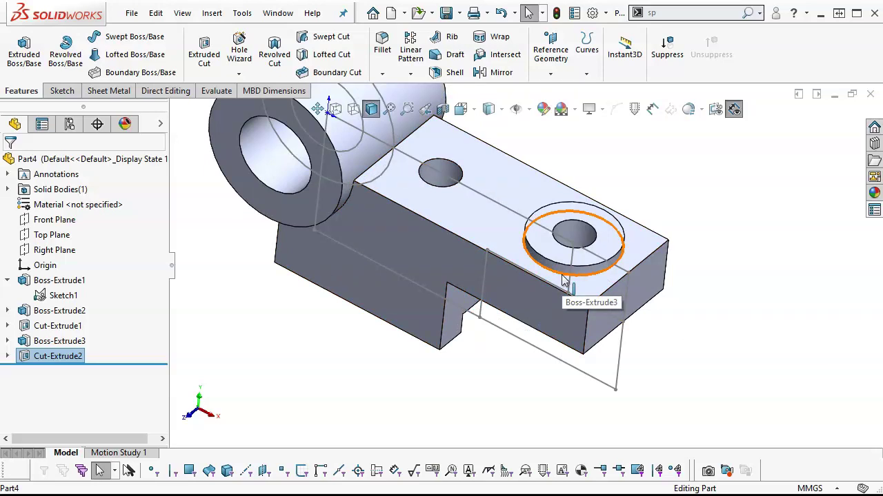
pyautogui.moveTo(487, 280); pyautogui.dragTo(508, 181, button='middle')
pyautogui.moveTo(402, 229); pyautogui.dragTo(419, 295, button='middle')
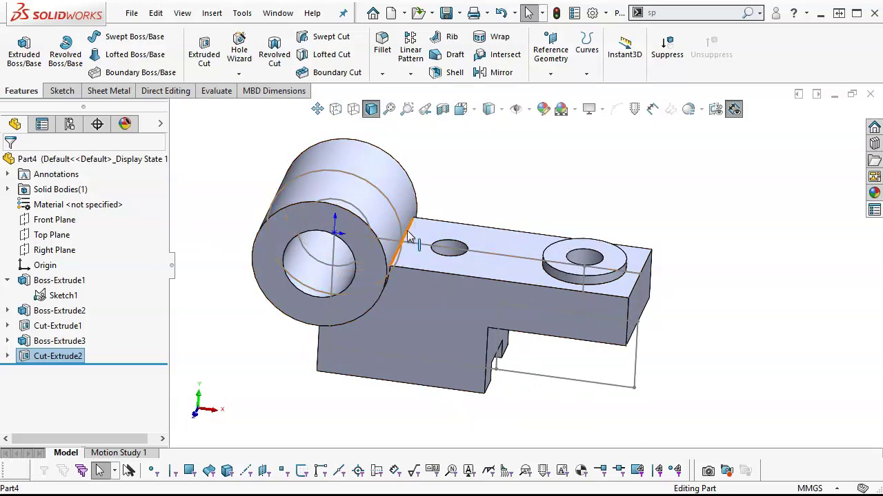
pyautogui.rightClick(41, 297)
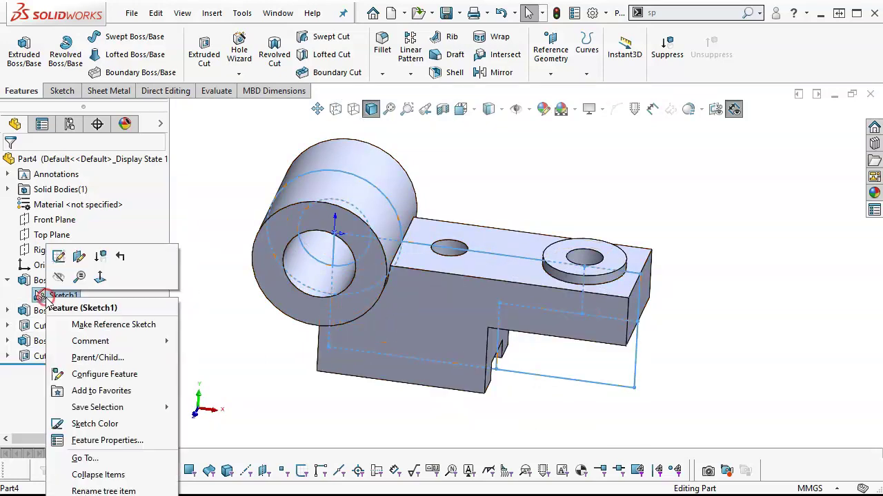
pyautogui.click(59, 276)
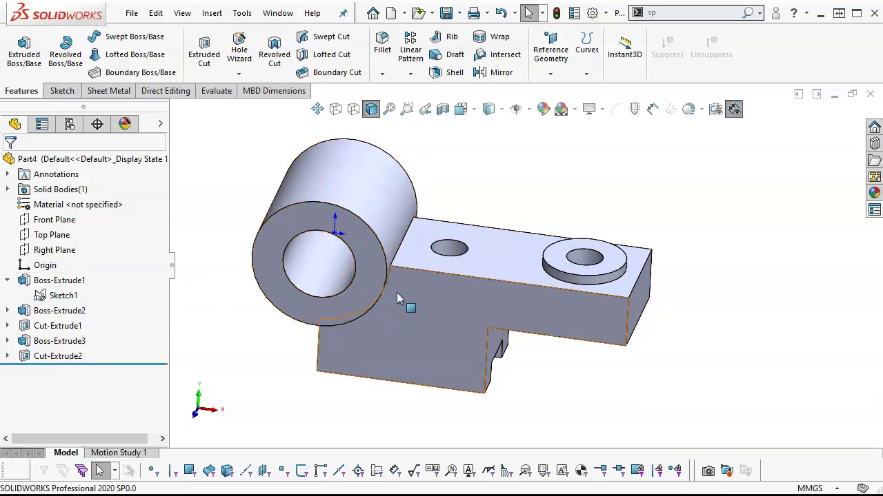
# Fillet the two straight edges where the hub cylinder meets the arm, above and below, with a 6 mm radius
pyautogui.click(404, 241)
pyautogui.moveTo(405, 241); pyautogui.dragTo(469, 287, button='middle')
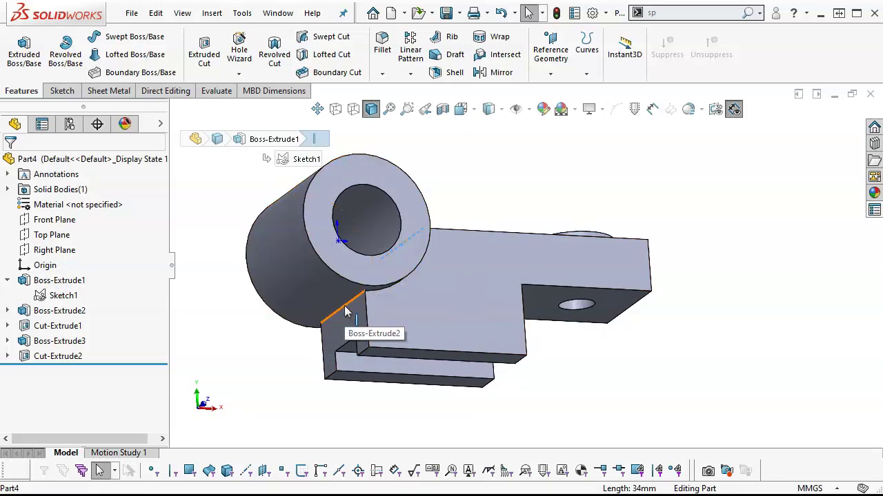
pyautogui.keyDown('ctrl'); pyautogui.click(426, 312); pyautogui.keyUp('ctrl')
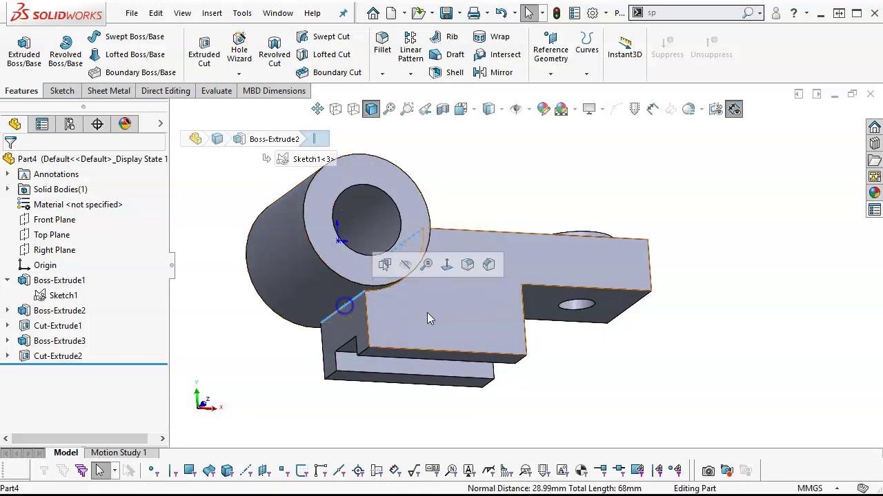
pyautogui.click(468, 264)
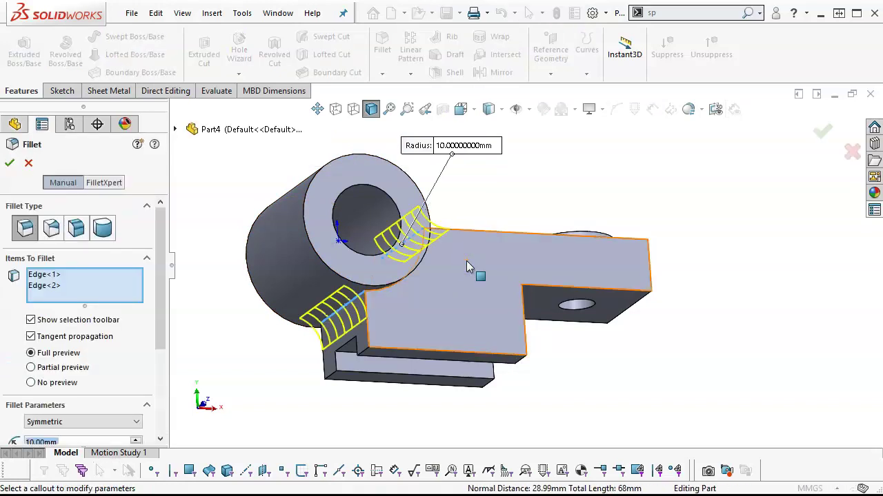
pyautogui.write('6')
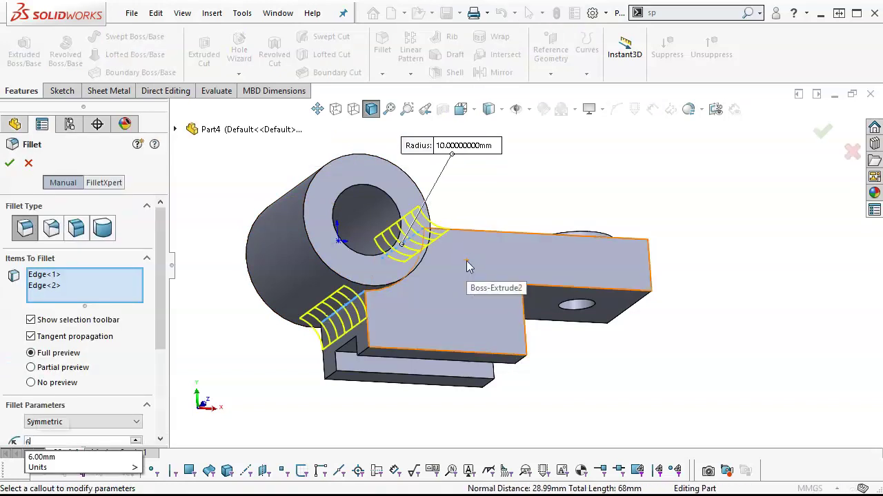
pyautogui.press('Return')
pyautogui.click(10, 164)
# Fillet the two vertical corner edges at the free end of the arm with a 17 mm radius
pyautogui.moveTo(630, 366); pyautogui.dragTo(577, 423, button='middle')
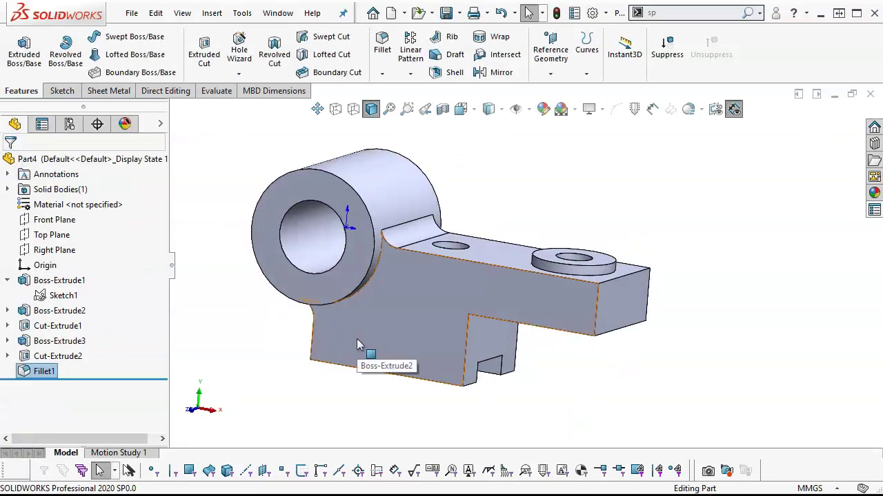
pyautogui.moveTo(604, 300); pyautogui.dragTo(603, 353, button='middle')
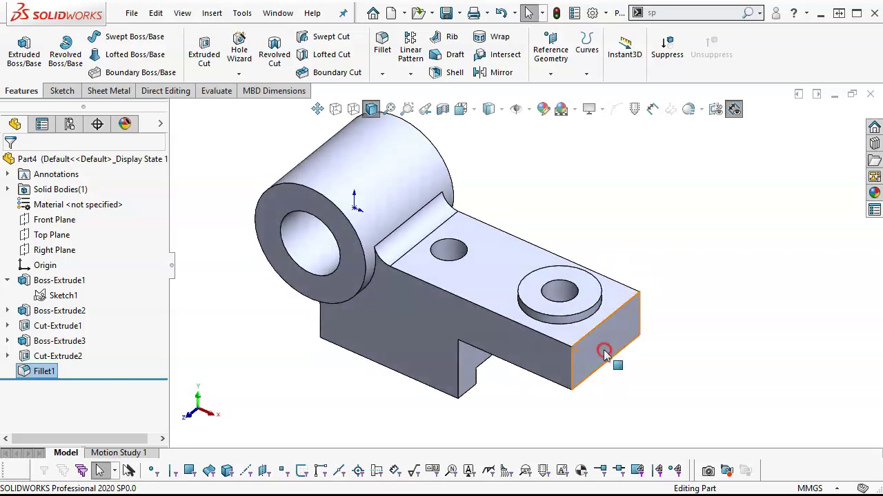
pyautogui.click(571, 362)
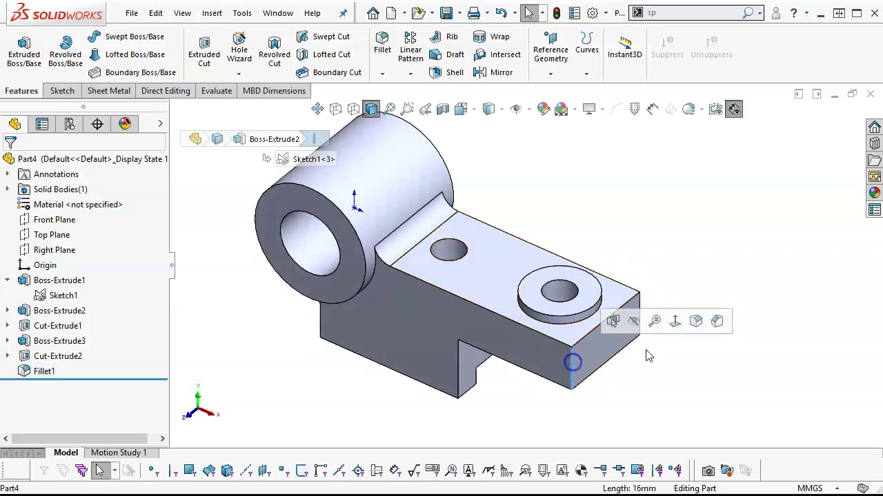
pyautogui.keyDown('ctrl'); pyautogui.click(640, 307); pyautogui.keyUp('ctrl')
pyautogui.click(759, 266)
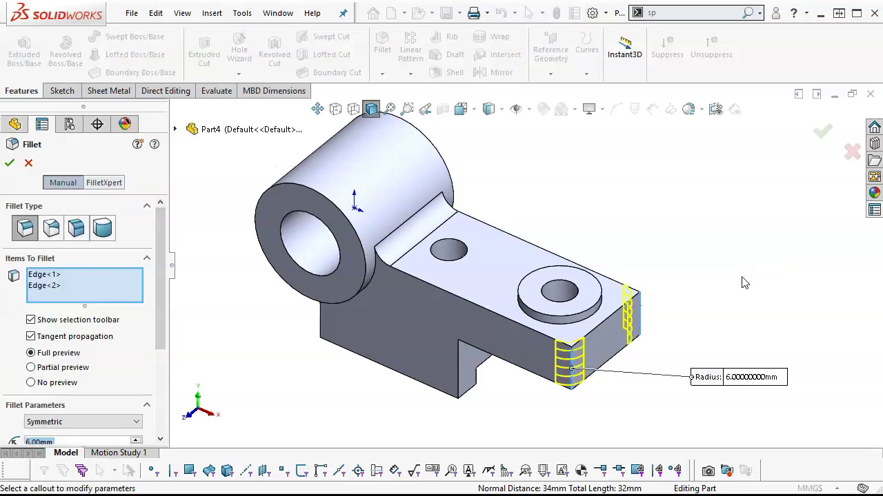
pyautogui.write('17')
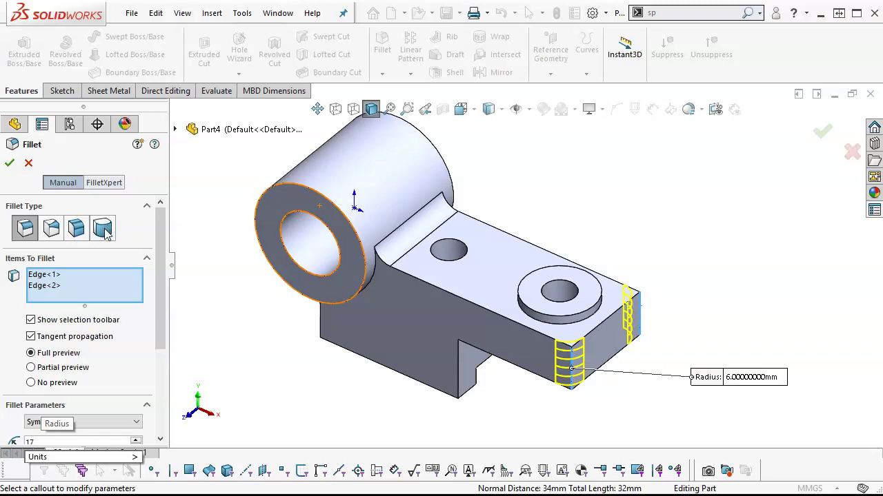
pyautogui.press('Return')
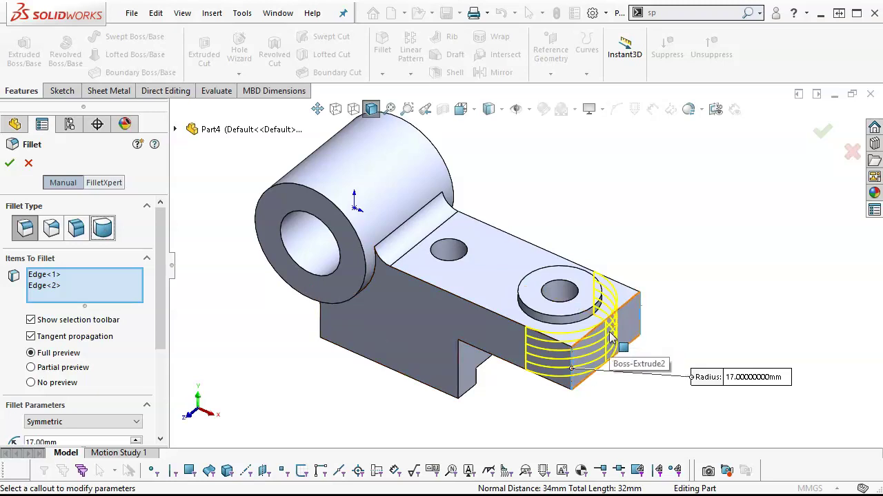
pyautogui.click(10, 164)
# Add a part configuration named Machined and make the Default configuration active again
pyautogui.moveTo(597, 397); pyautogui.dragTo(624, 390, button='middle')
pyautogui.moveTo(297, 242)
pyautogui.mouseDown(button='middle')
pyautogui.moveTo(309, 191)
pyautogui.moveTo(288, 239)
pyautogui.mouseUp(button='middle')
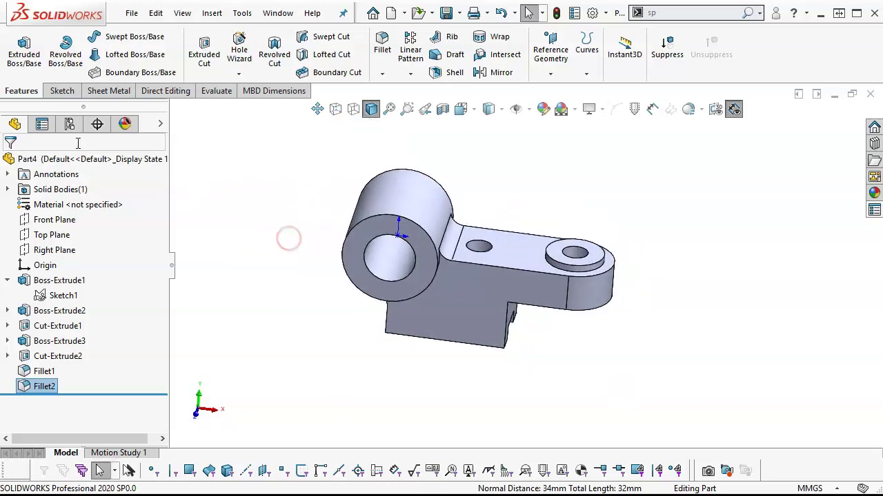
pyautogui.click(69, 125)
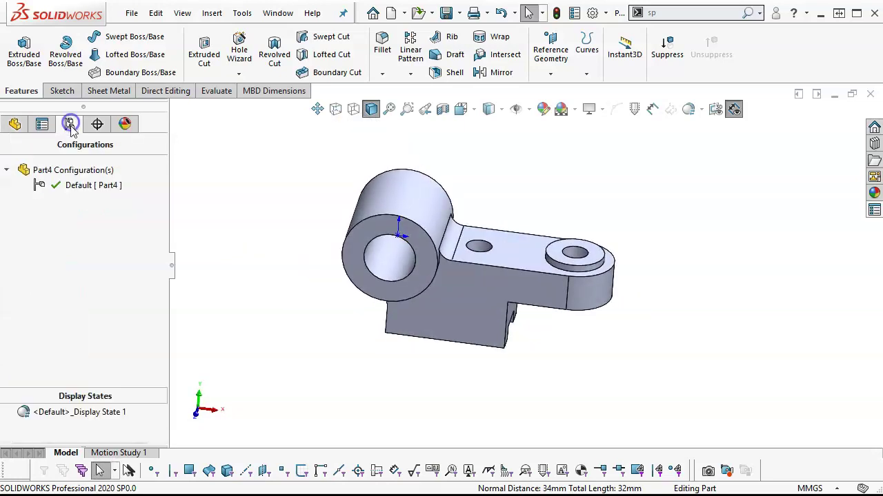
pyautogui.rightClick(59, 176)
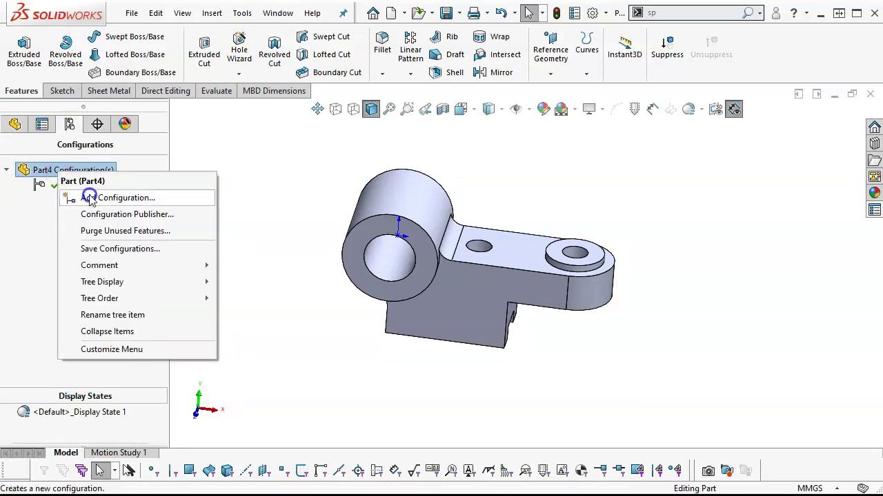
pyautogui.click(91, 196)
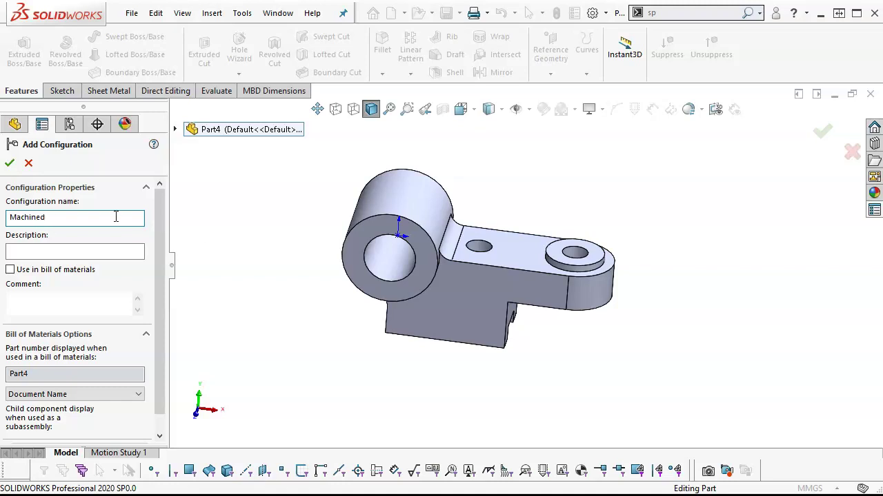
pyautogui.click(8, 164)
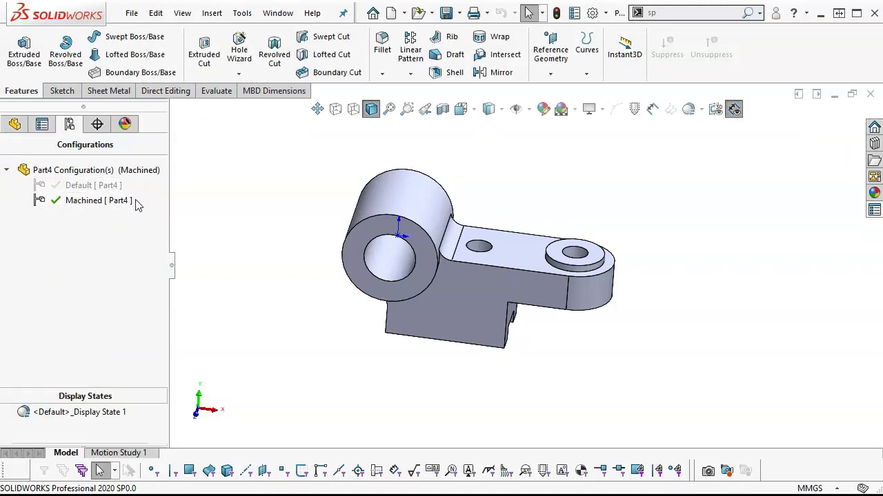
pyautogui.doubleClick(88, 186)
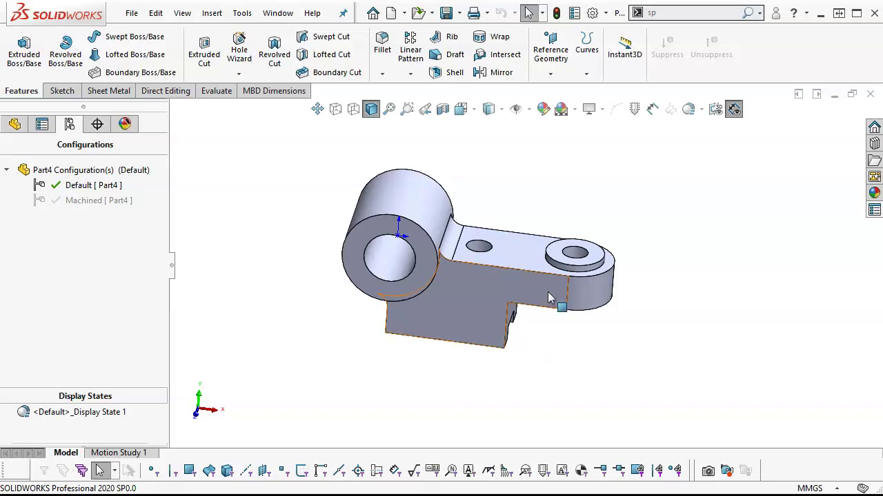
# Set up a 3 mm fillet on the raised boss's base edge and the two vertical edges of the block below the hub
pyautogui.click(561, 276)
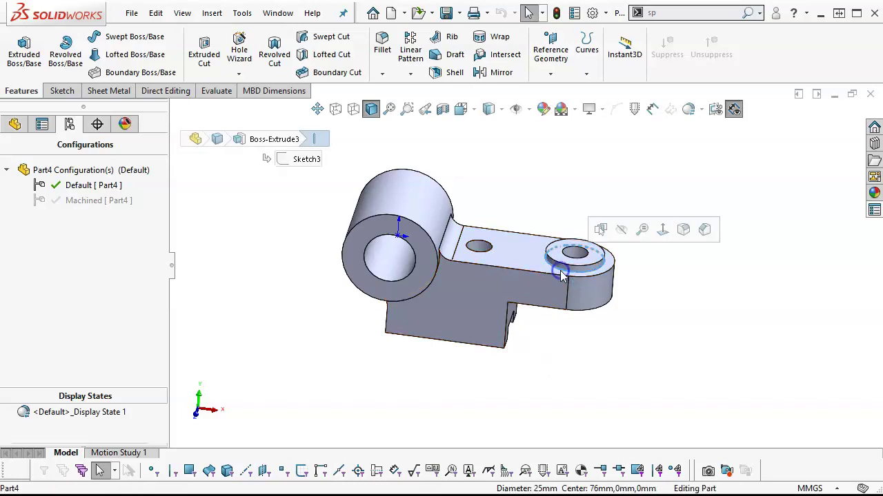
pyautogui.click(682, 229)
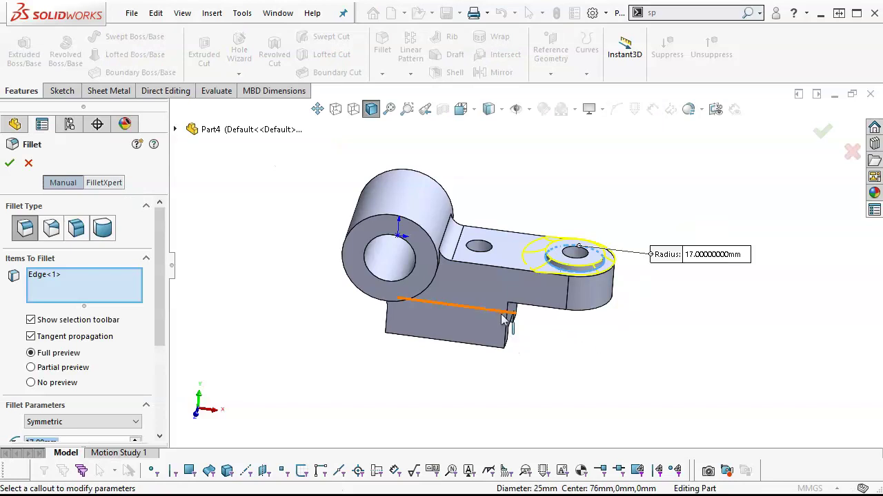
pyautogui.moveTo(554, 334); pyautogui.dragTo(537, 358, button='middle')
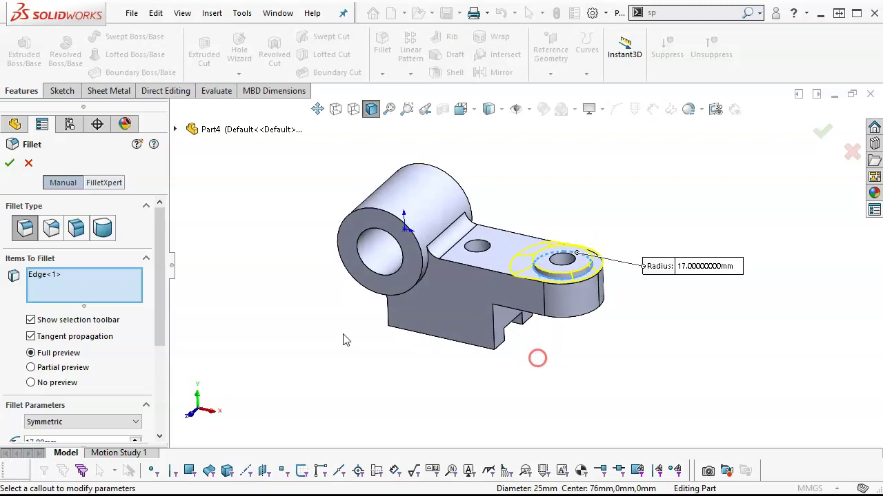
pyautogui.moveTo(164, 311); pyautogui.dragTo(165, 363)
pyautogui.click(54, 349)
pyautogui.write('3')
pyautogui.press('Tab')
pyautogui.moveTo(328, 414); pyautogui.dragTo(392, 347, button='middle')
pyautogui.click(425, 319)
pyautogui.moveTo(408, 409); pyautogui.dragTo(506, 412, button='middle')
pyautogui.click(506, 330)
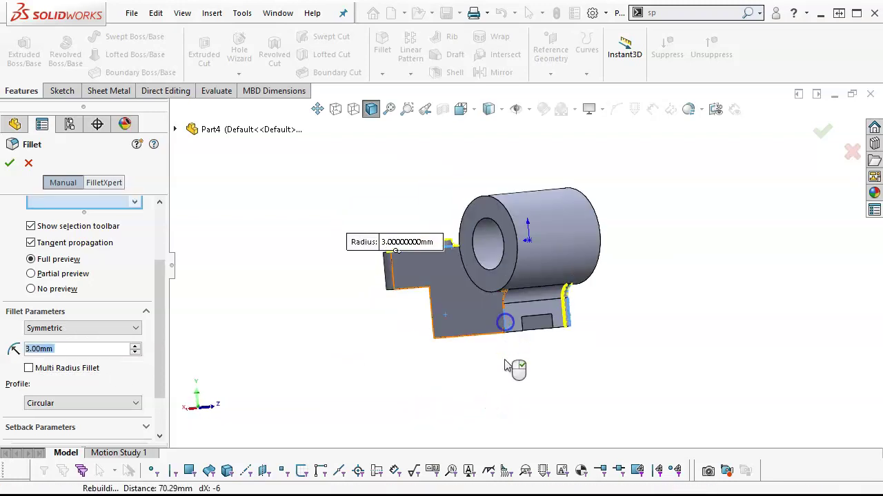
# Try to add the curved hub-to-arm edges on both sides to the fillet with a 13 mm radius
pyautogui.moveTo(596, 350); pyautogui.dragTo(424, 274, button='middle')
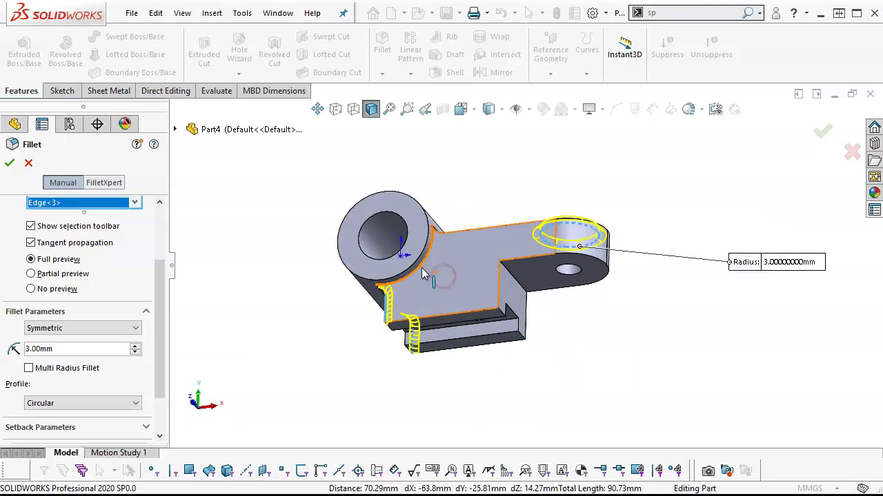
pyautogui.click(423, 272)
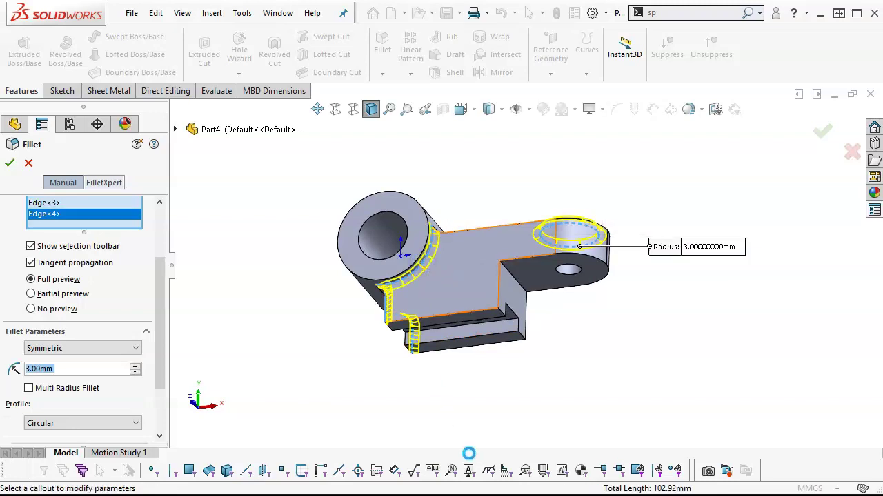
pyautogui.write('13')
pyautogui.moveTo(463, 387); pyautogui.dragTo(696, 218, button='middle')
pyautogui.moveTo(541, 398); pyautogui.dragTo(587, 288, button='middle')
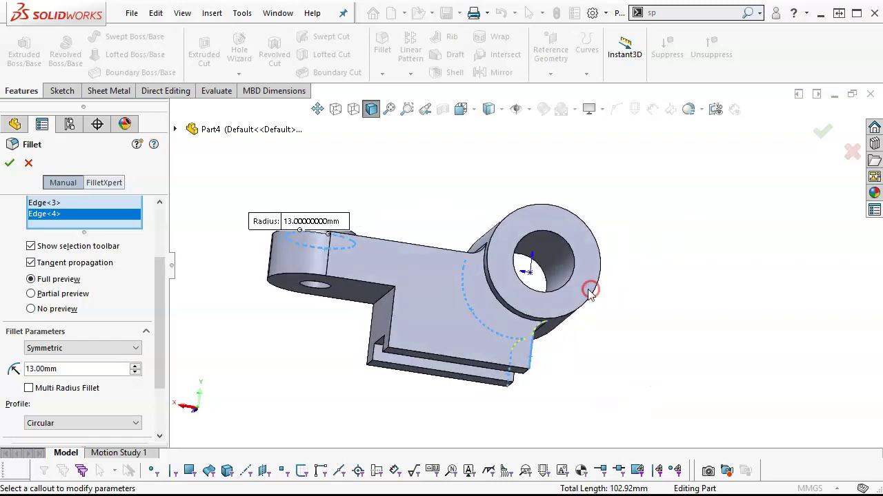
pyautogui.click(498, 306)
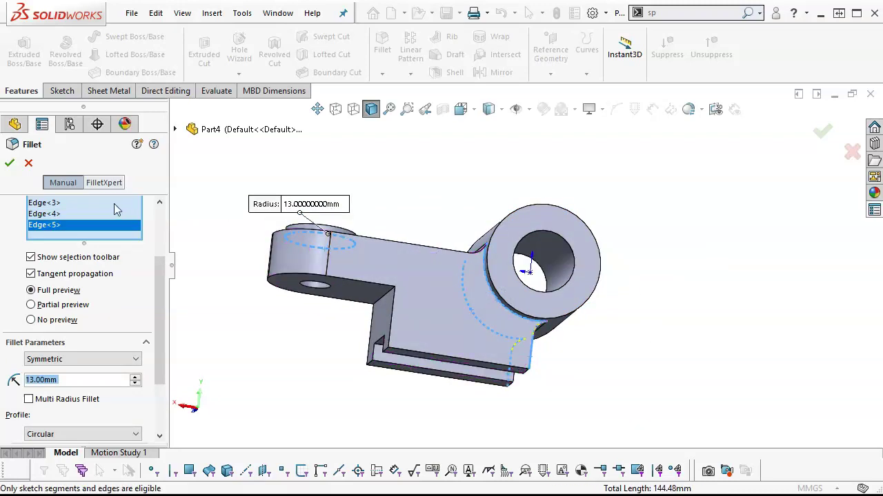
pyautogui.click(10, 164)
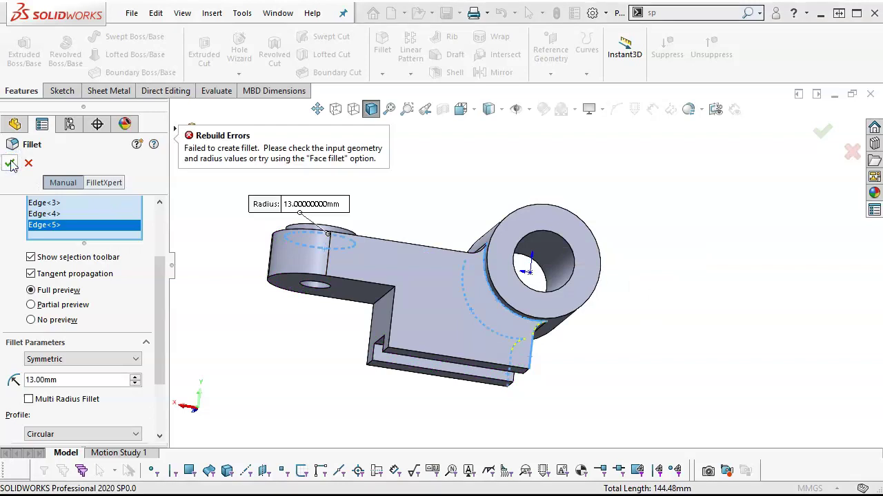
# Remove both curved hub-to-arm edges from the fillet selection and set the radius to 3 mm
pyautogui.moveTo(336, 322); pyautogui.dragTo(311, 411, button='middle')
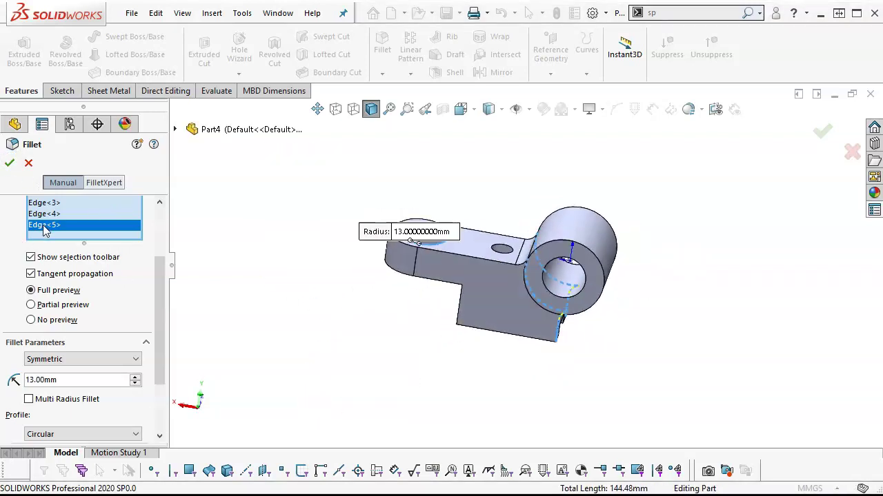
pyautogui.press('Delete')
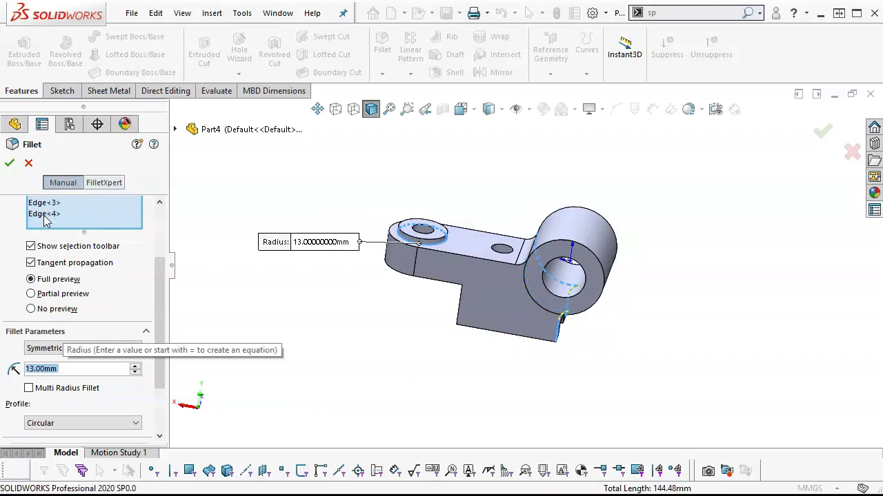
pyautogui.click(45, 214)
pyautogui.press('Delete')
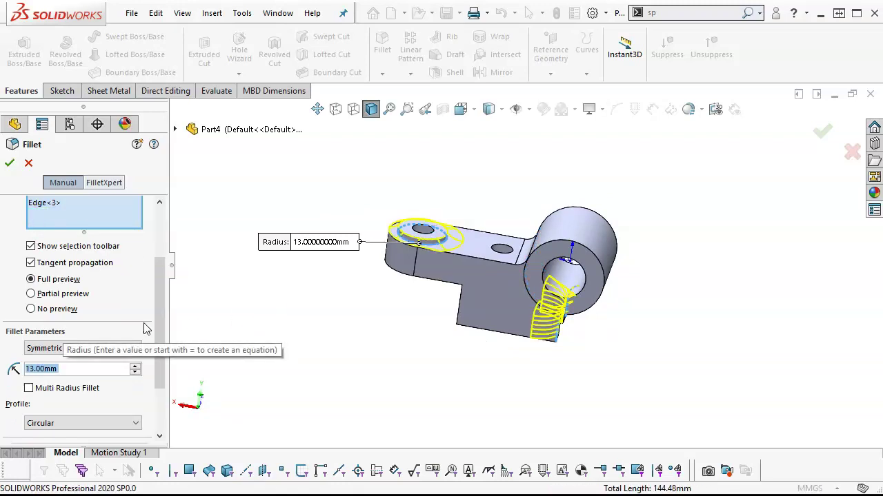
pyautogui.write('3')
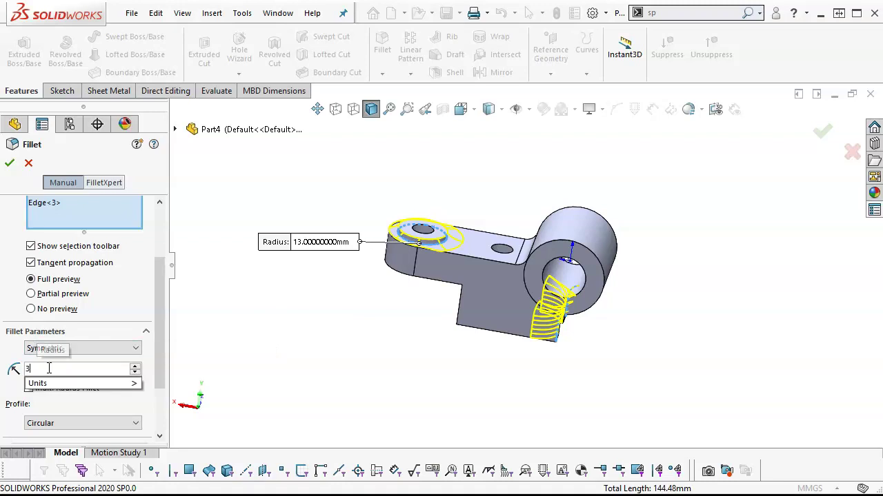
pyautogui.press('Return')
pyautogui.moveTo(373, 351); pyautogui.dragTo(404, 304, button='middle')
pyautogui.scroll(-3, 545, 276)
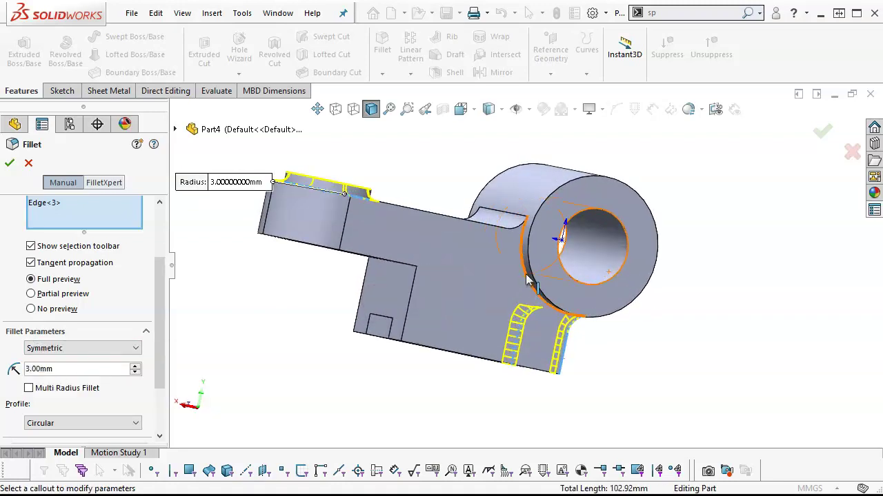
# Add the curved hub-to-arm edges on both sides of the arm to the 3 mm fillet and finish the fillet
pyautogui.click(528, 280)
pyautogui.scroll(2, 616, 349)
pyautogui.moveTo(616, 348); pyautogui.dragTo(709, 344, button='middle')
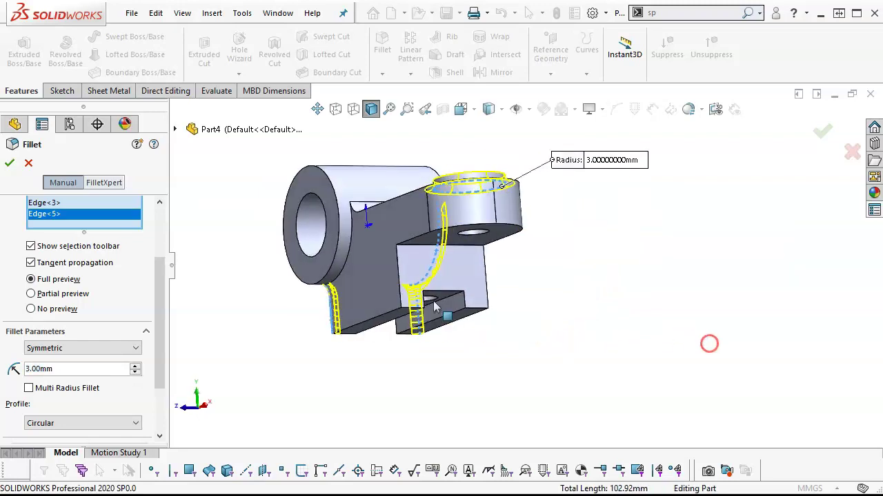
pyautogui.click(348, 254)
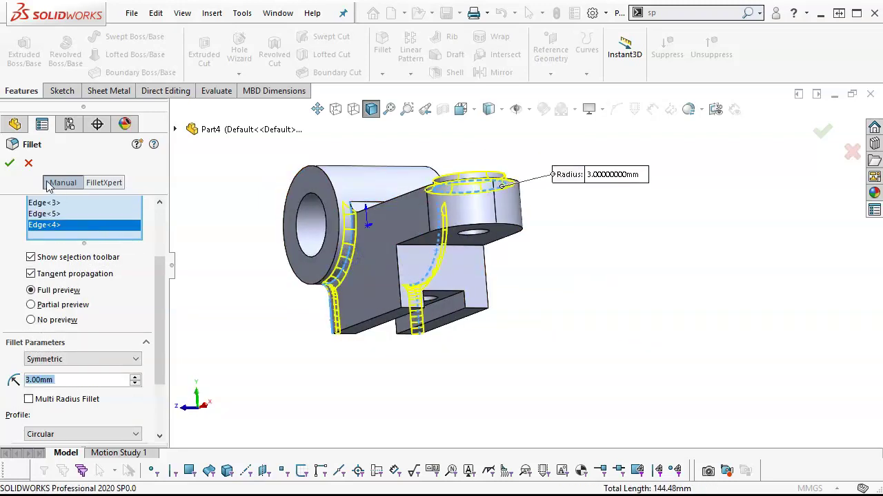
pyautogui.scroll(2, 610, 340)
pyautogui.moveTo(610, 341); pyautogui.dragTo(681, 417, button='middle')
pyautogui.press('Escape')
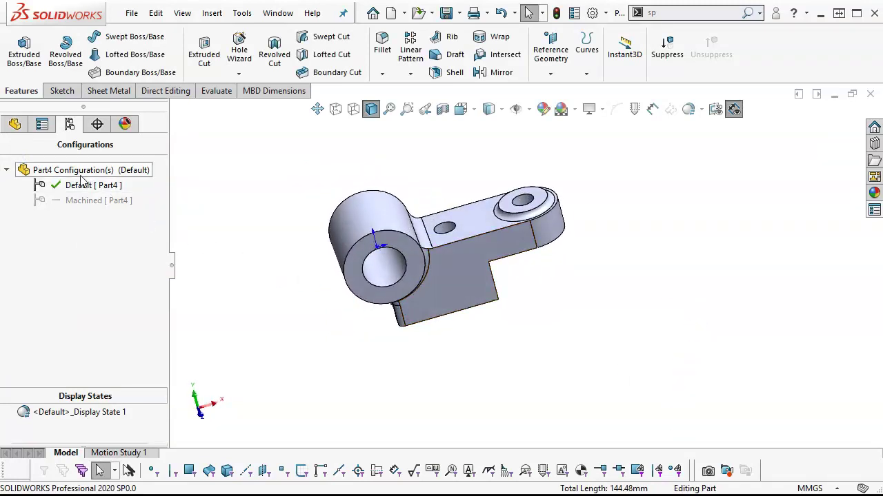
# Activate the Machined configuration to compare its edges with the filleted Default, and return to Default in an isometric view
pyautogui.doubleClick(71, 199)
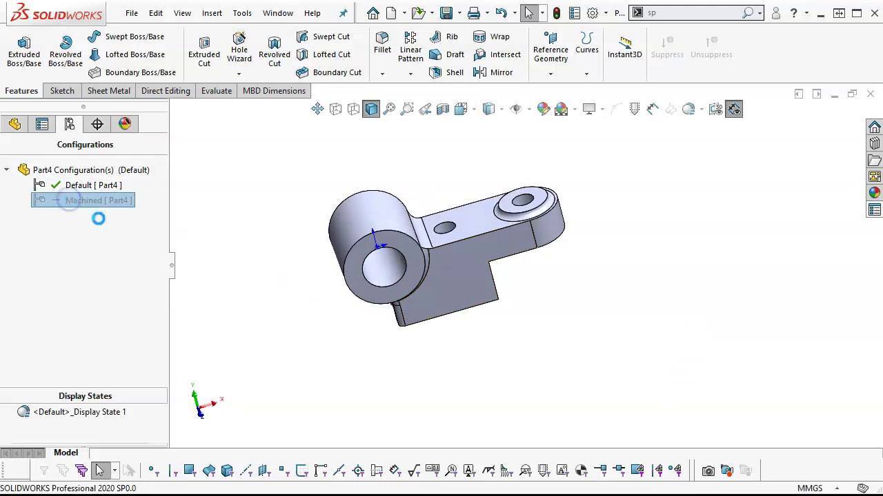
pyautogui.moveTo(514, 382); pyautogui.dragTo(469, 362, button='middle')
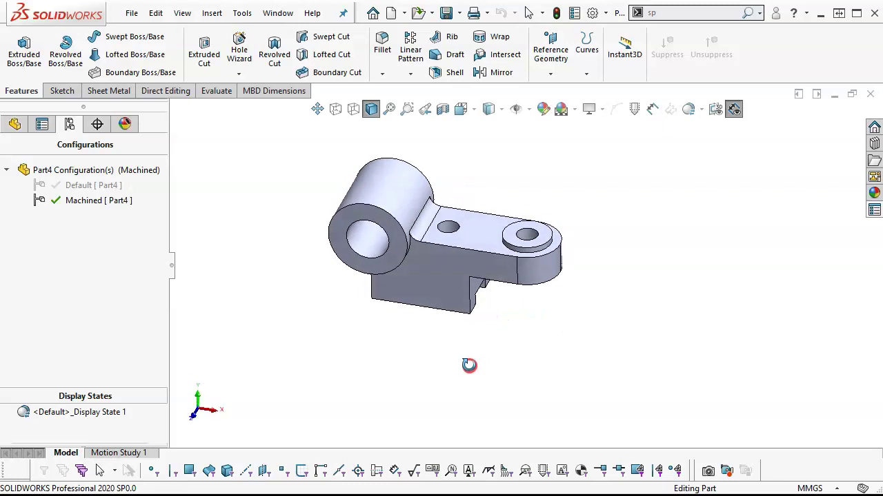
pyautogui.press('Escape')
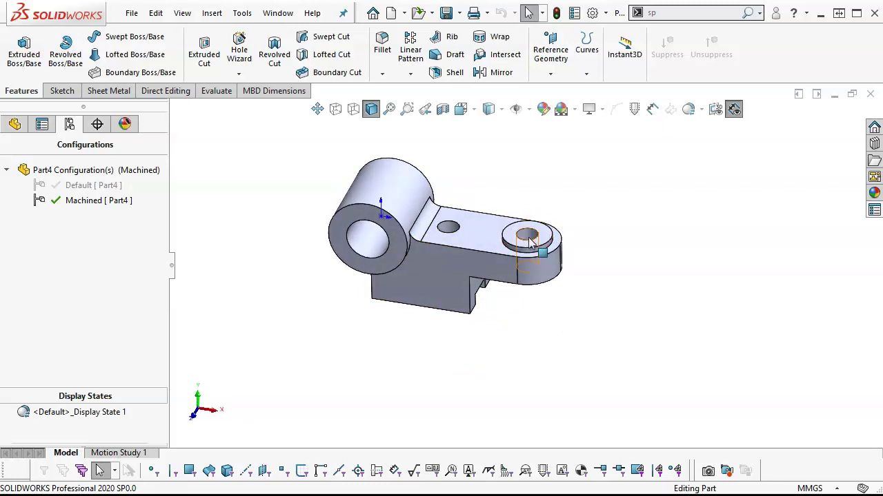
pyautogui.scroll(-1, 524, 244)
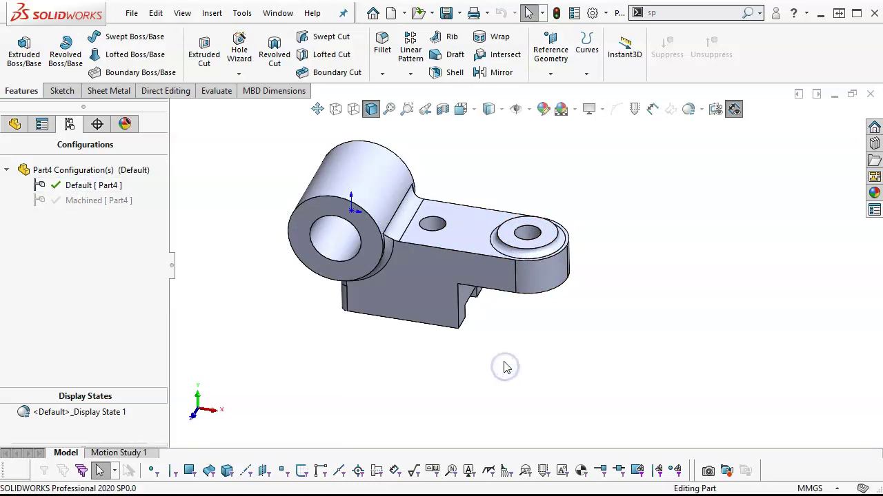
pyautogui.hotkey('ctrl', '7')
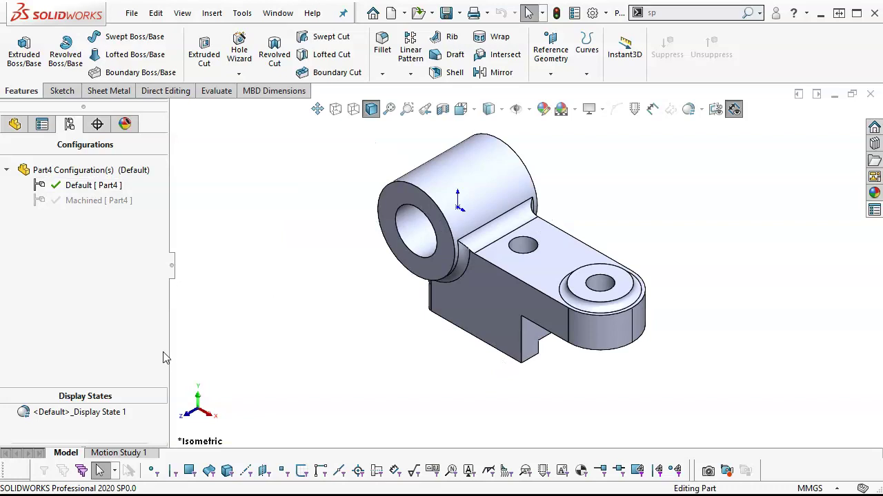